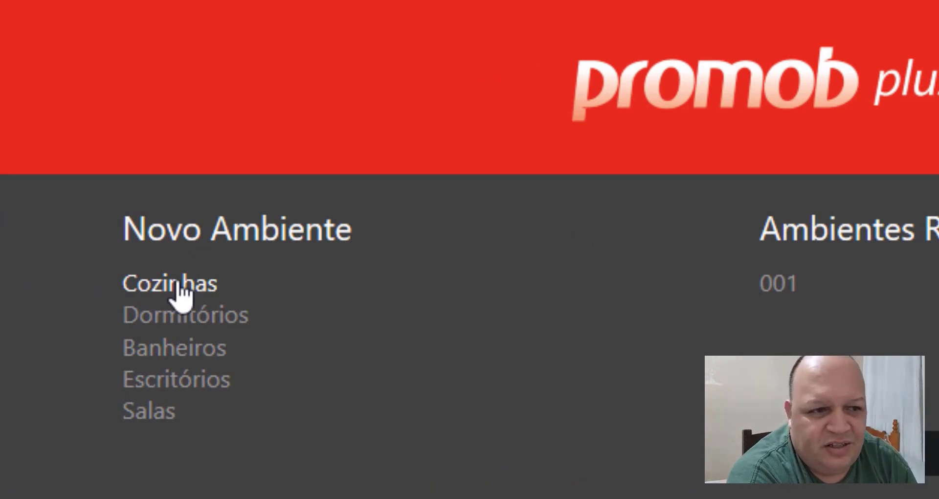
Step: Create a new environment of the Cozinhas type
{"action": "left_click", "coordinate": [179, 285]}
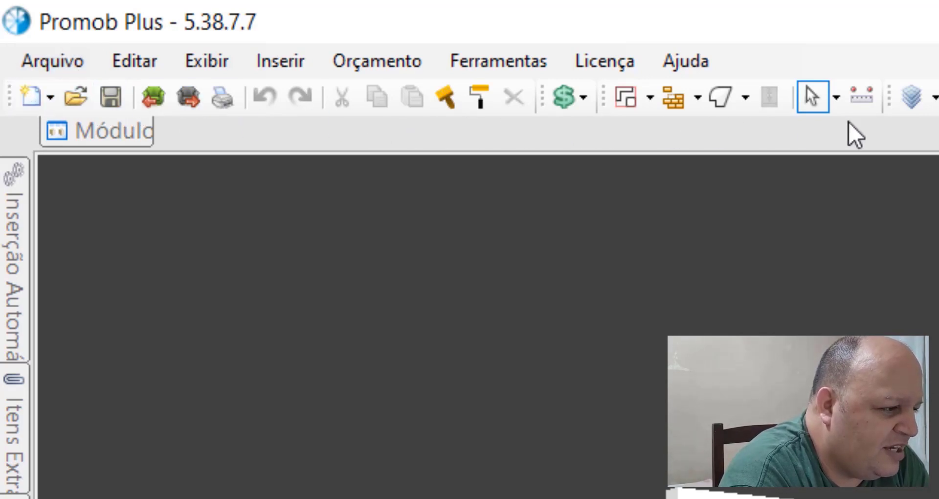
{"action": "left_click", "coordinate": [51, 97]}
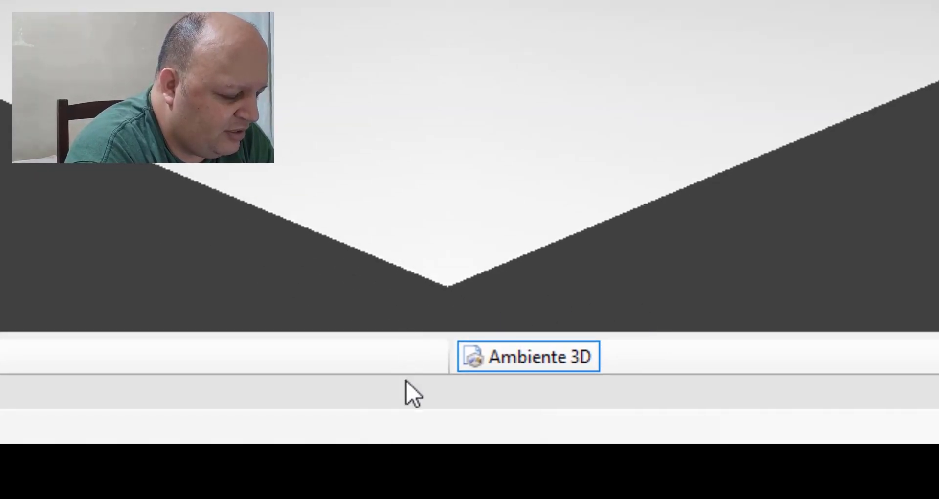
Step: Rename the Ambiente 3D document as Cozinha
{"action": "right_click", "coordinate": [557, 360]}
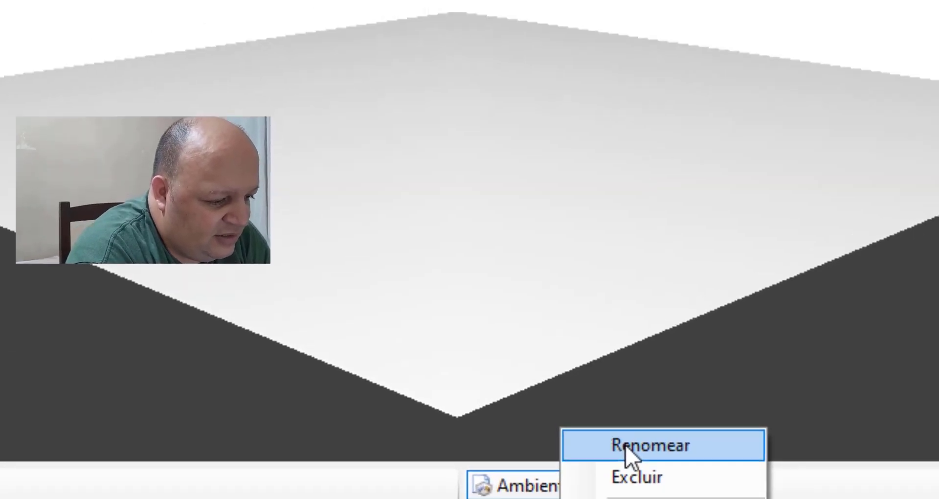
{"action": "left_click", "coordinate": [626, 445]}
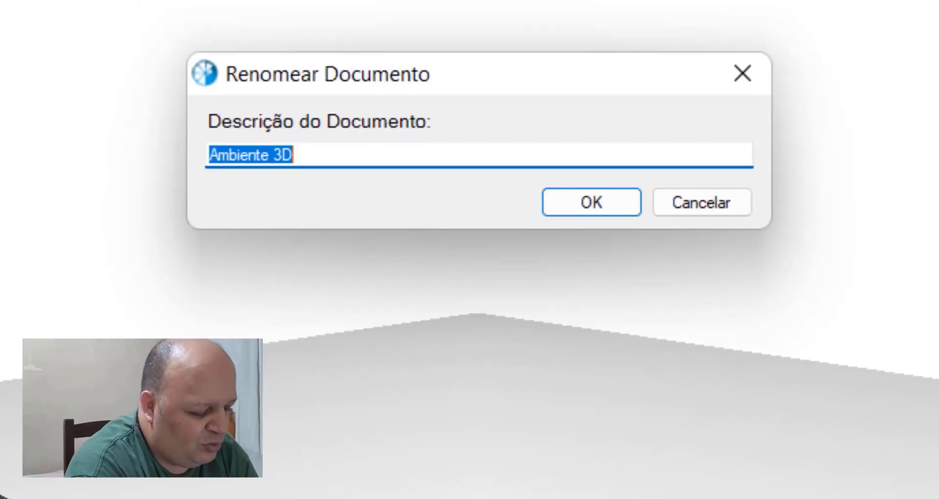
{"action": "type", "text": "C"}
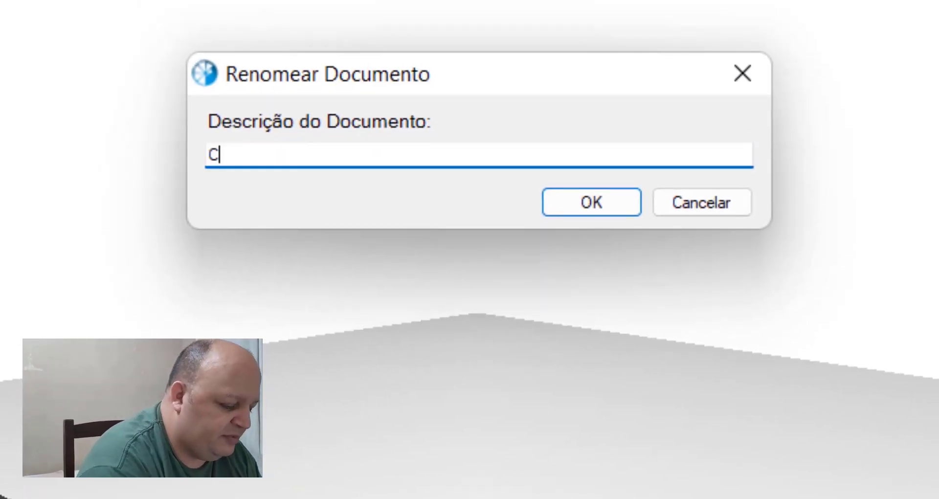
{"action": "type", "text": "ozinha"}
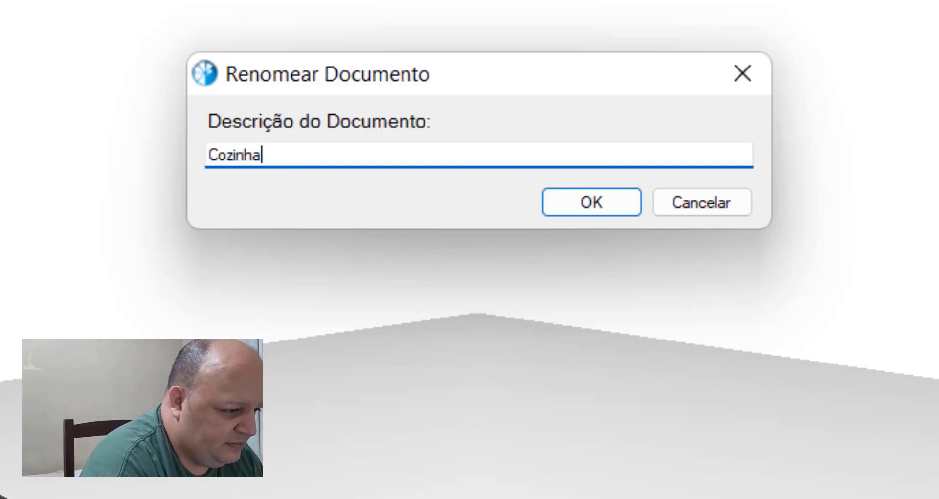
{"action": "key", "text": "Return"}
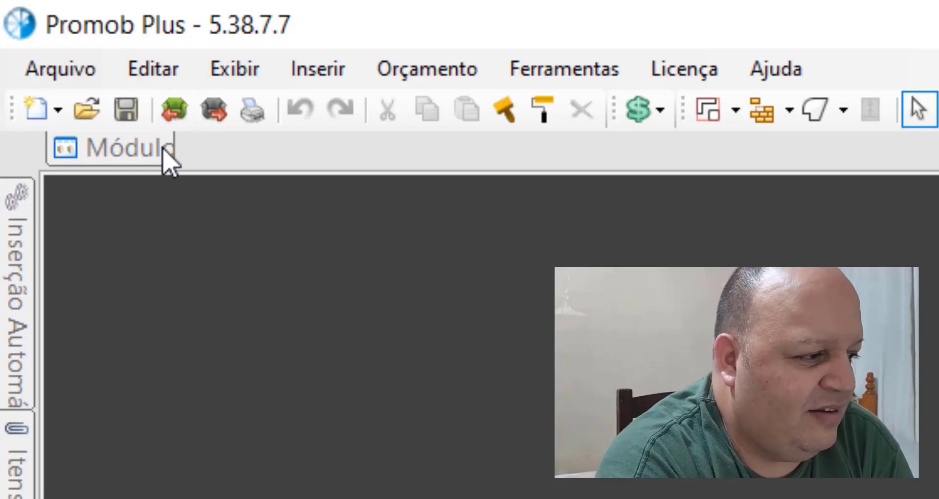
{"action": "left_click", "coordinate": [174, 112]}
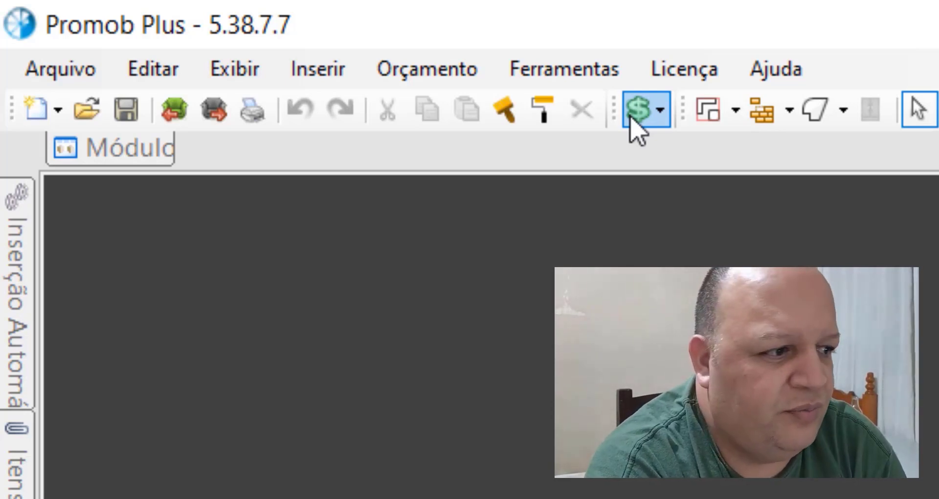
{"action": "left_click", "coordinate": [735, 111]}
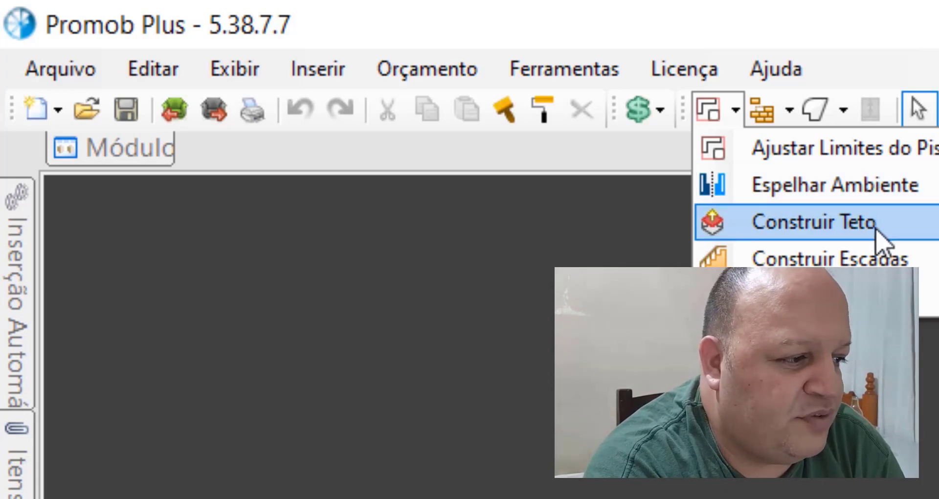
{"action": "left_click", "coordinate": [894, 229]}
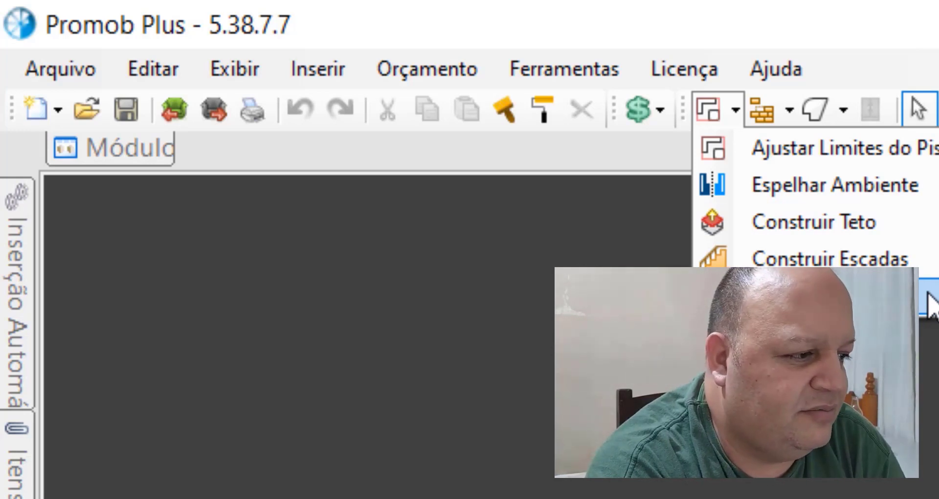
{"action": "left_click", "coordinate": [884, 343]}
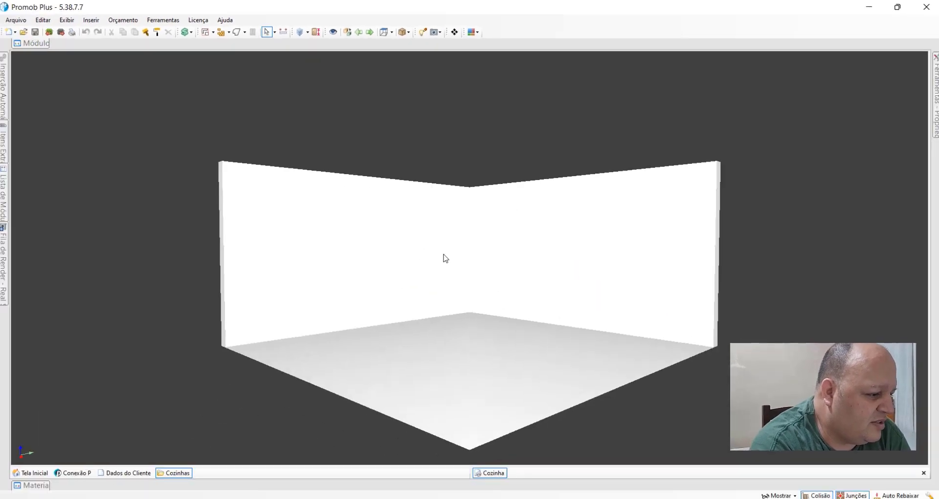
Step: Select the room's two walls and floor one after another, finishing with the left wall
{"action": "left_click", "coordinate": [442, 255]}
{"action": "left_click", "coordinate": [558, 258]}
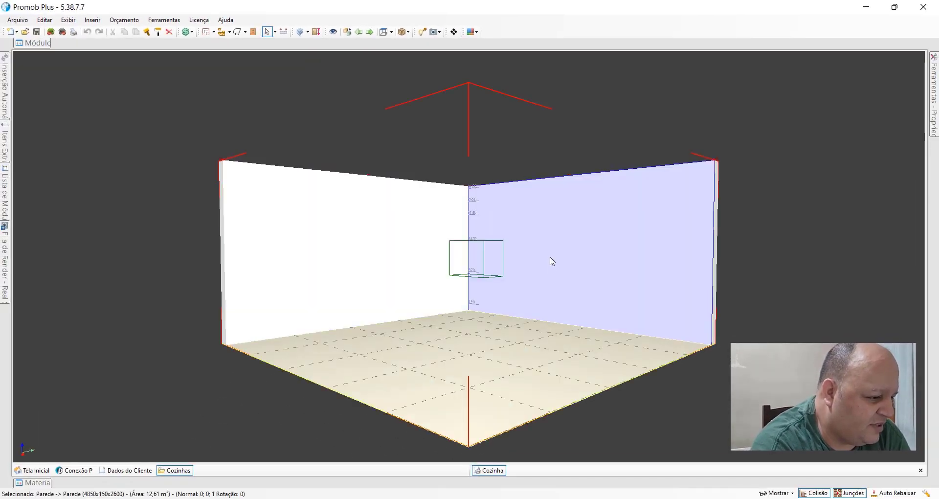
{"action": "left_click", "coordinate": [487, 353]}
{"action": "left_click", "coordinate": [400, 278]}
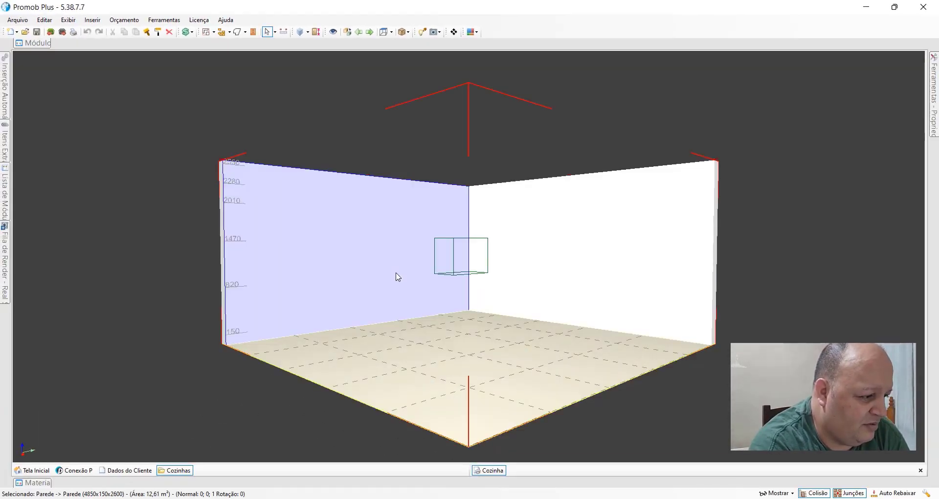
Step: Shift the 3D view of the room sideways with the Pan tool
{"action": "left_click", "coordinate": [276, 32]}
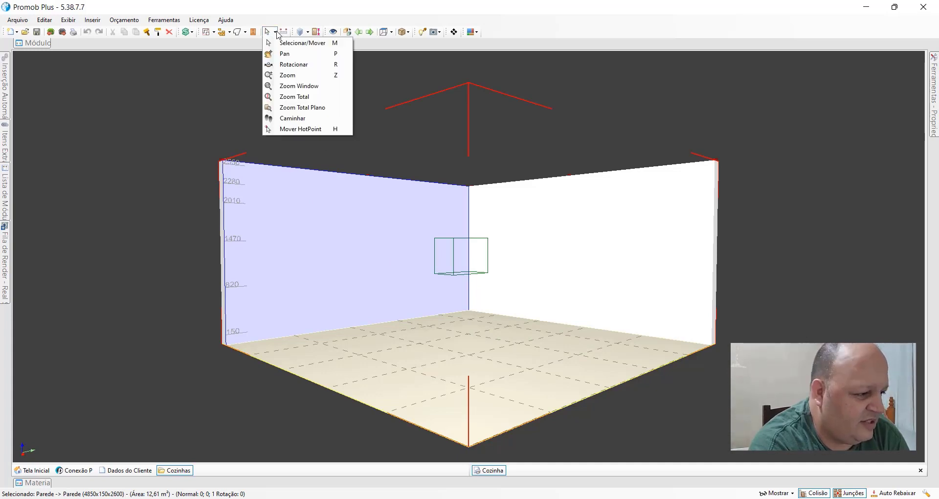
{"action": "left_click", "coordinate": [277, 34]}
{"action": "left_click", "coordinate": [276, 33]}
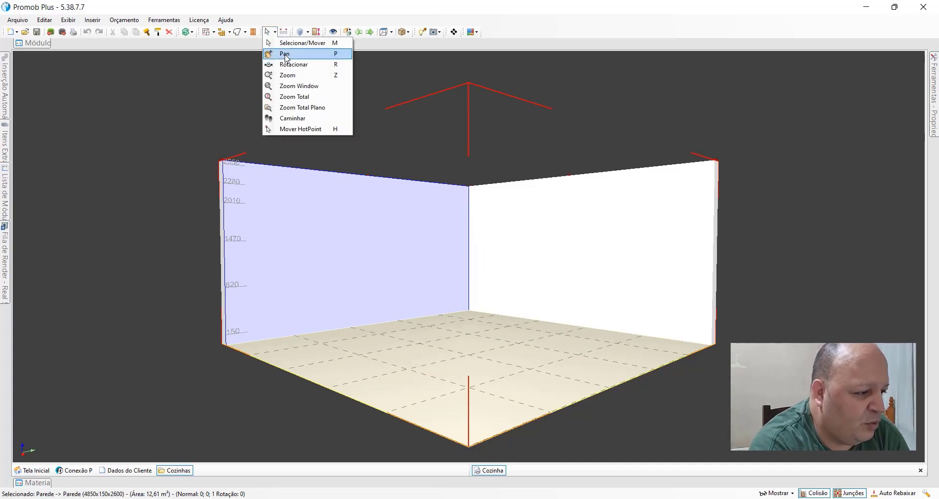
{"action": "left_click", "coordinate": [286, 54]}
{"action": "left_click_drag", "start_coordinate": [466, 266], "coordinate": [409, 260]}
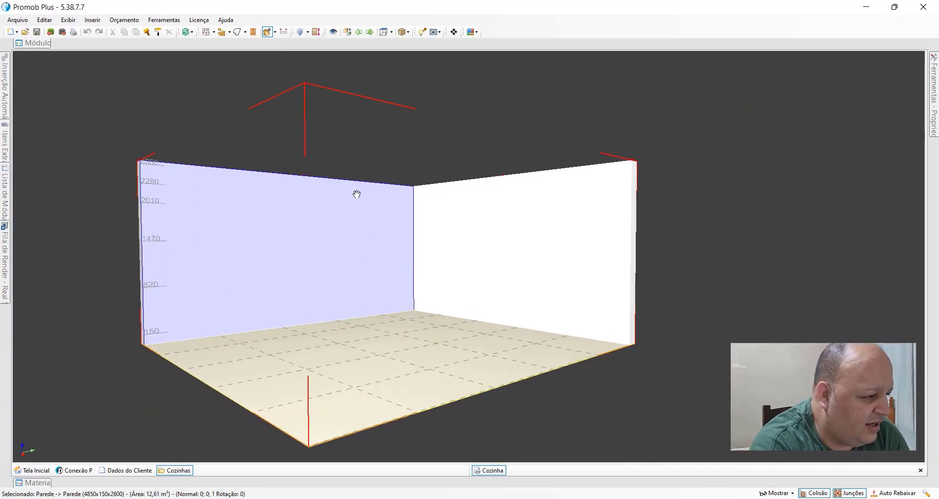
Step: Orbit the 3D view of the room with the Rotacionar tool
{"action": "left_click", "coordinate": [275, 32]}
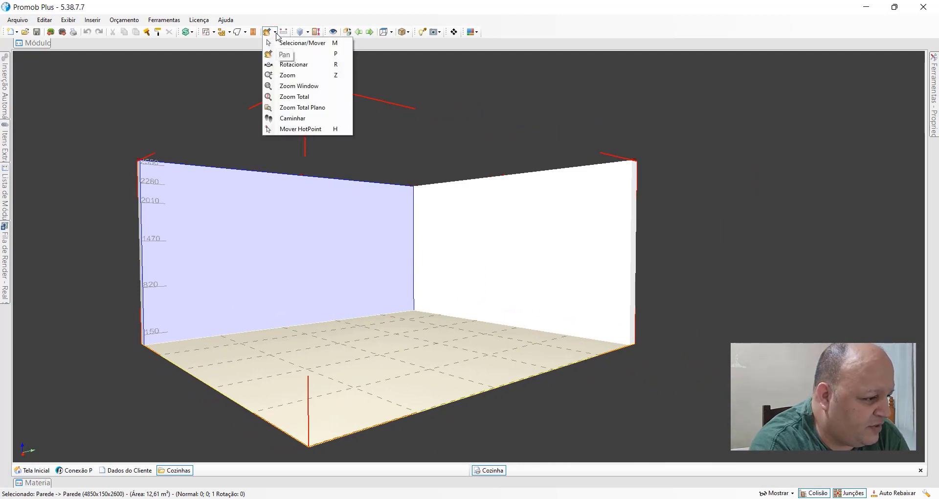
{"action": "left_click", "coordinate": [295, 64]}
{"action": "left_click_drag", "start_coordinate": [483, 210], "coordinate": [461, 239]}
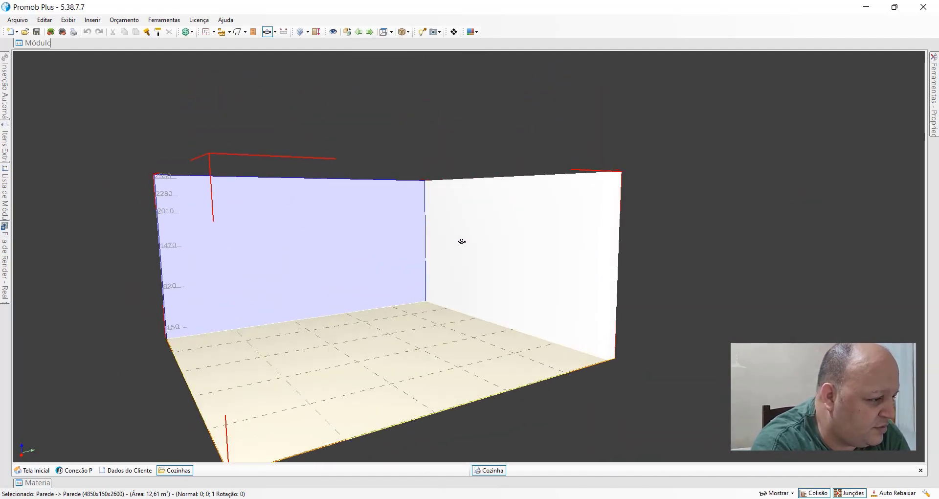
{"action": "left_click", "coordinate": [275, 32]}
{"action": "left_click", "coordinate": [287, 53]}
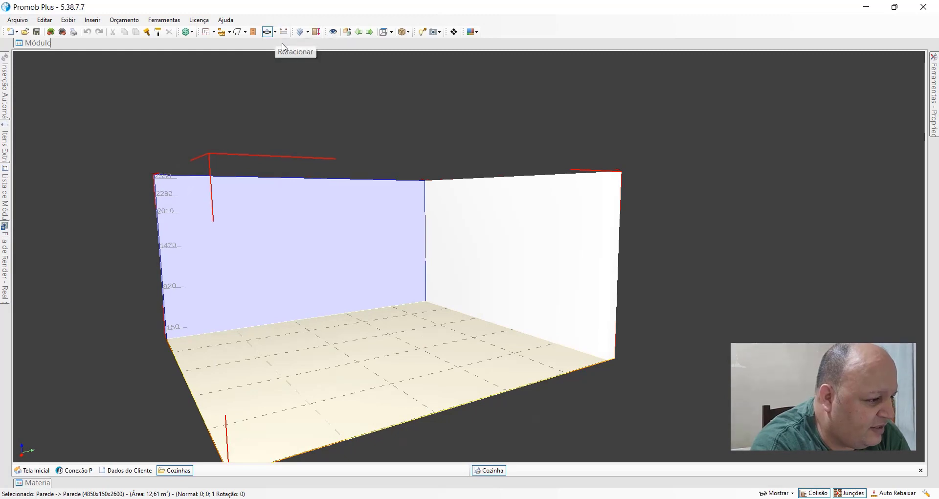
Step: Activate the Calcular Distância tool for measuring distances in the room
{"action": "left_click", "coordinate": [275, 32]}
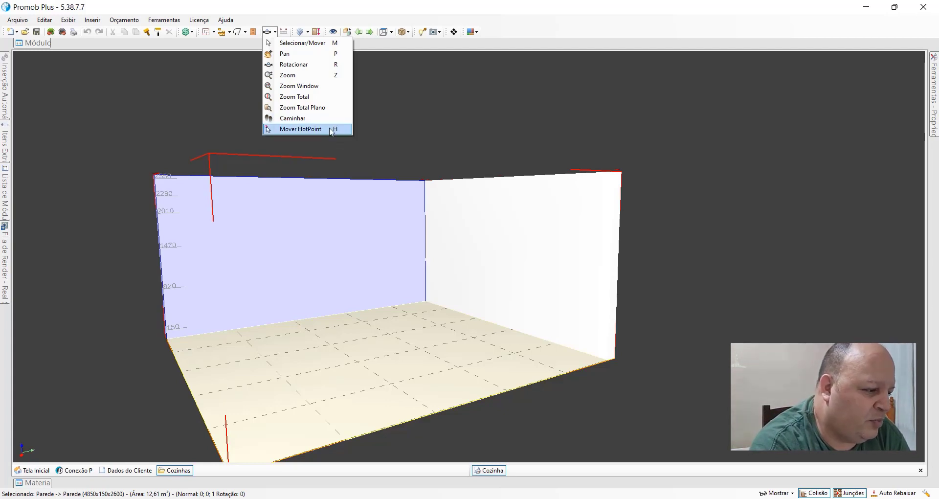
{"action": "left_click", "coordinate": [293, 21]}
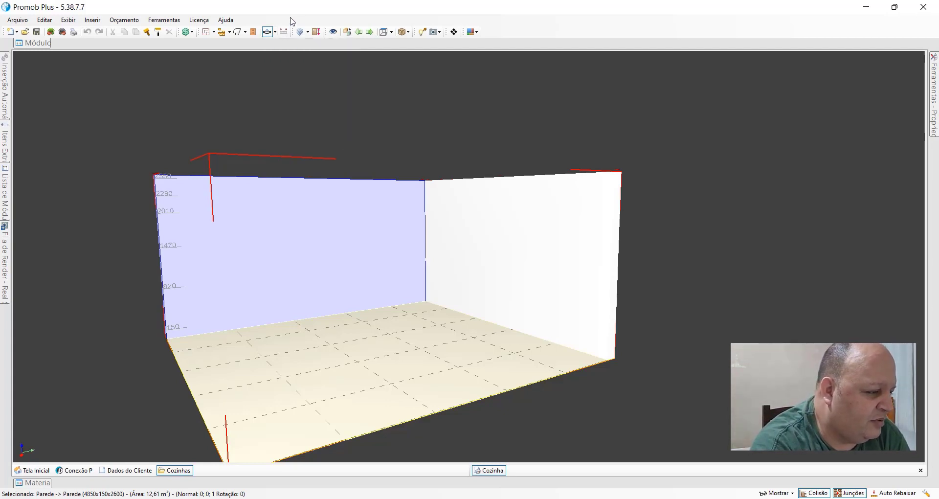
{"action": "left_click", "coordinate": [284, 32]}
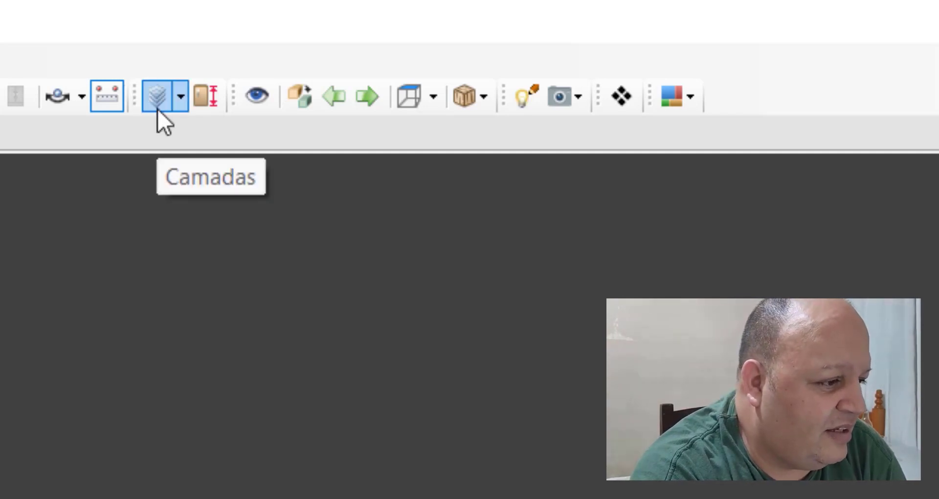
{"action": "left_click", "coordinate": [177, 97]}
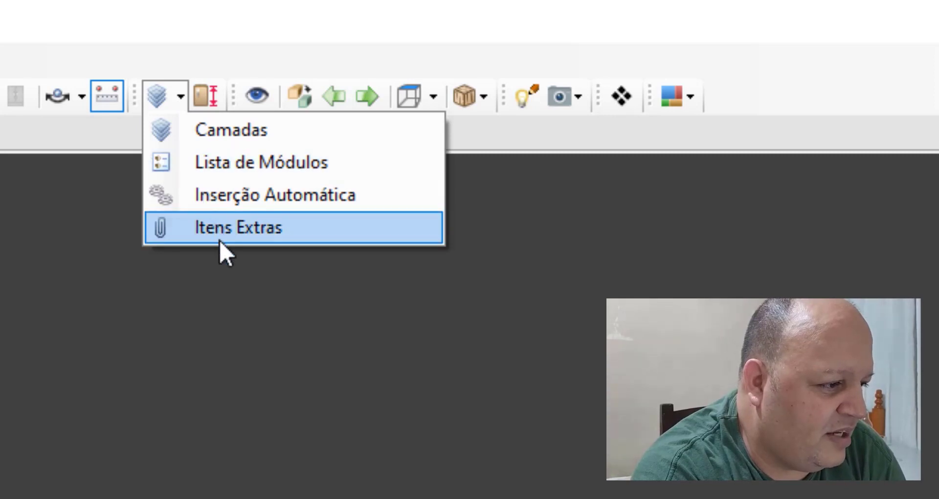
{"action": "left_click", "coordinate": [155, 96]}
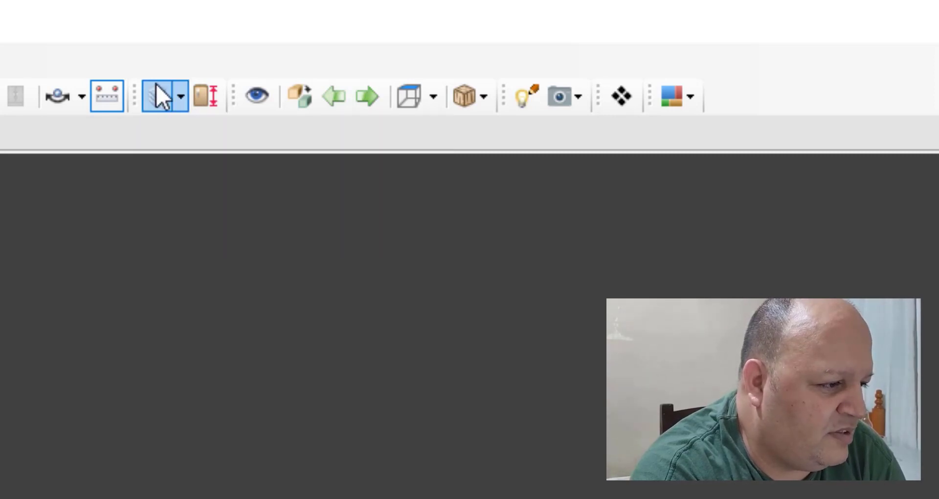
{"action": "left_click", "coordinate": [180, 97]}
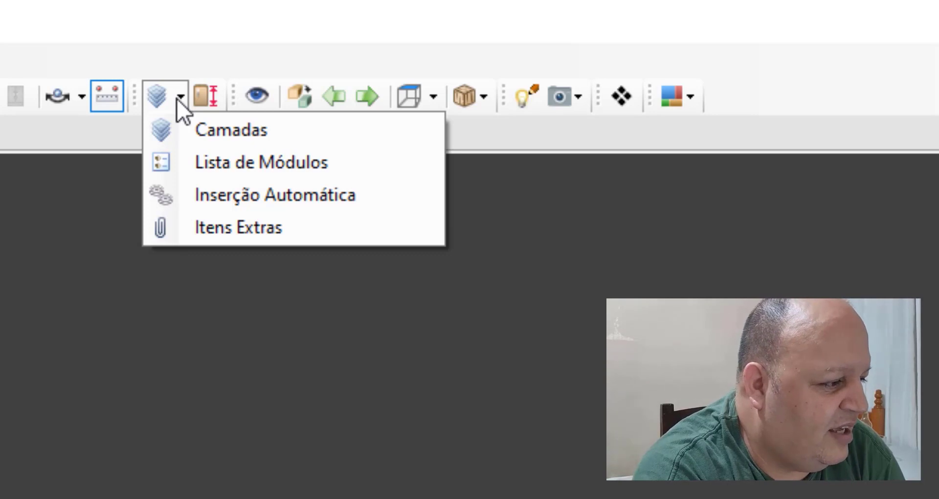
{"action": "left_click", "coordinate": [211, 68]}
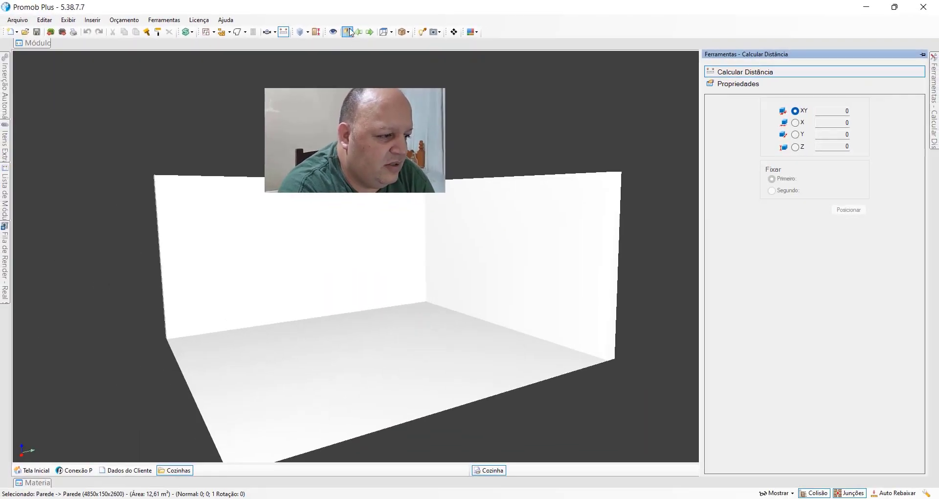
Step: Toggle the room view between orthogonal and perspective projection, ending in perspective
{"action": "left_click", "coordinate": [350, 32]}
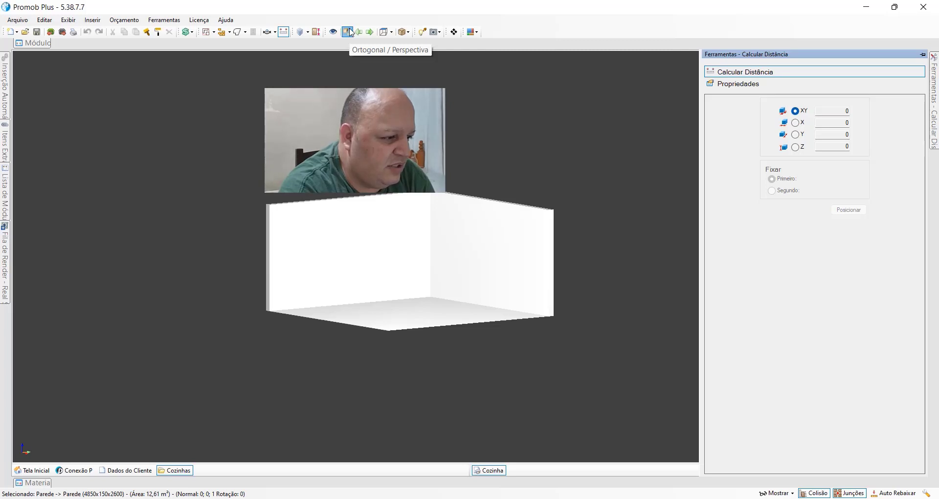
{"action": "left_click", "coordinate": [350, 32]}
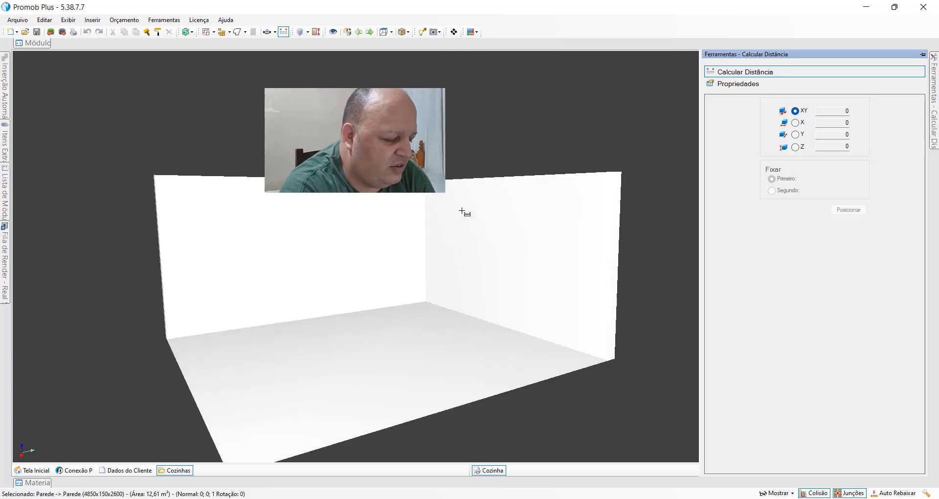
{"action": "middle_click_drag", "start_coordinate": [341, 248], "coordinate": [406, 275]}
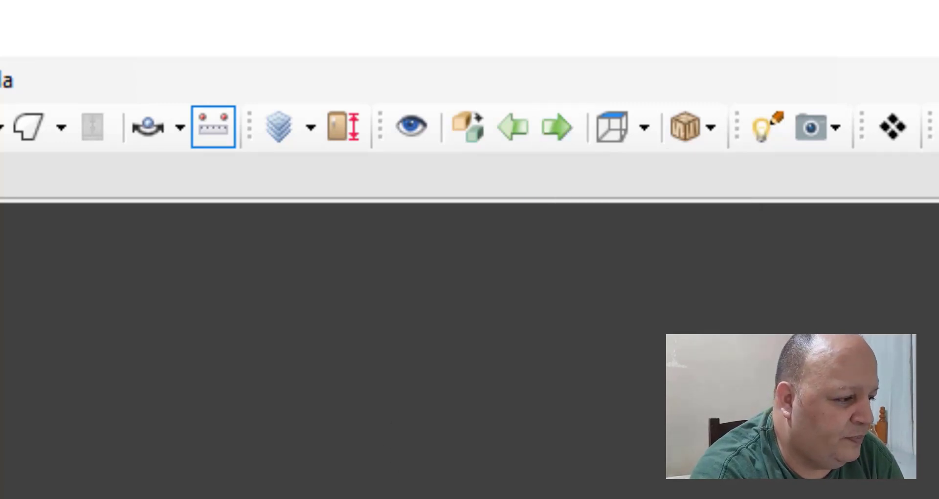
Step: Activate the Selecionar/Mover tool and view each of the two walls head-on
{"action": "left_click", "coordinate": [181, 128]}
{"action": "left_click", "coordinate": [192, 181]}
{"action": "double_click", "coordinate": [436, 250]}
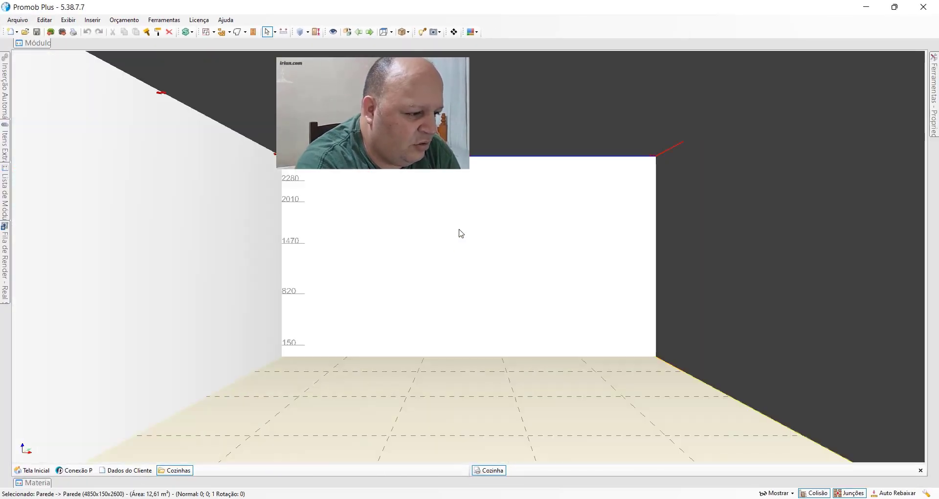
{"action": "scroll", "coordinate": [417, 259], "scroll_direction": "up", "scroll_amount": 5}
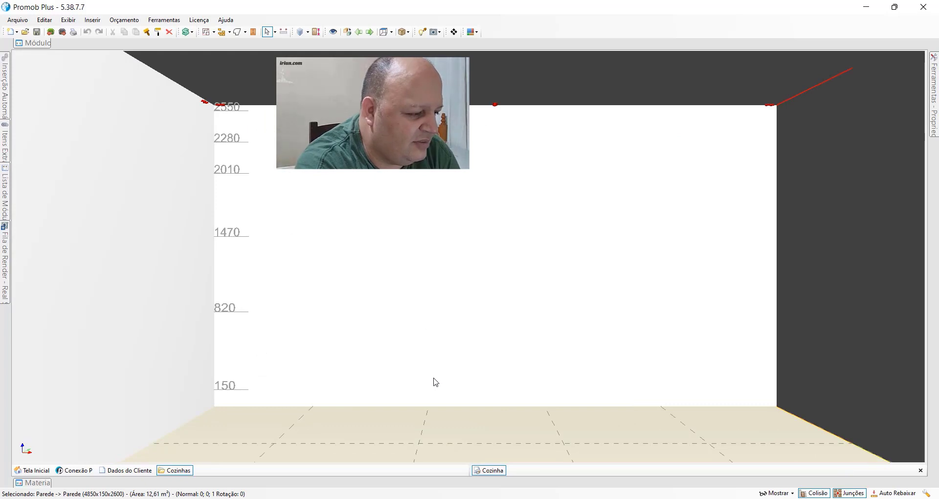
{"action": "middle_click_drag", "start_coordinate": [190, 261], "coordinate": [300, 260]}
{"action": "double_click", "coordinate": [150, 275]}
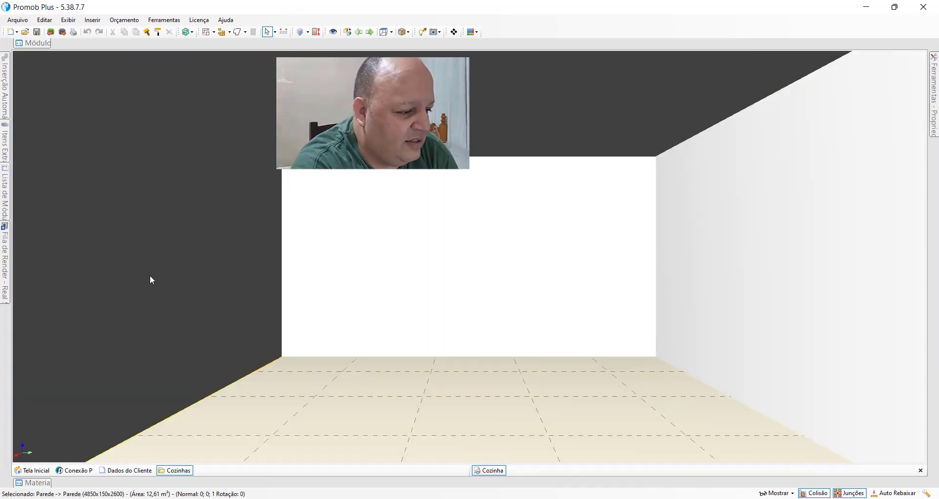
Step: Go back to the previous view with Voltar Vista and return with Avançar Vista
{"action": "left_click", "coordinate": [362, 35]}
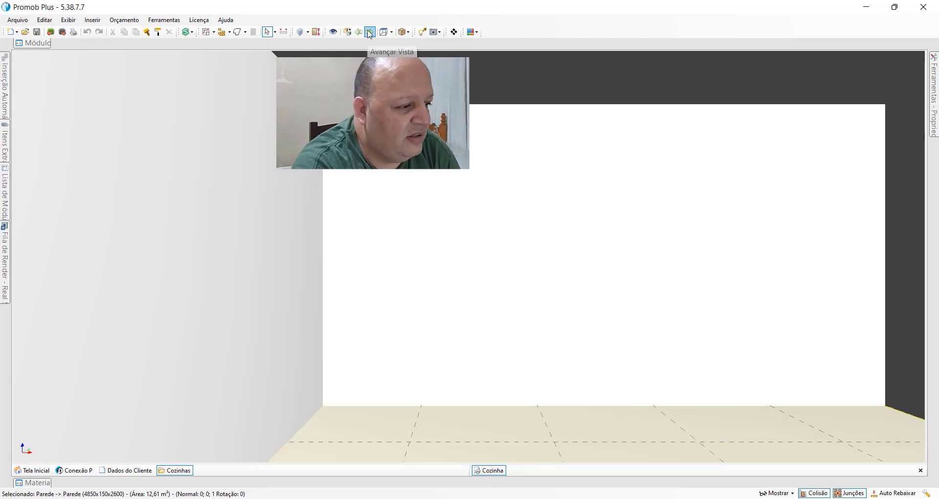
{"action": "left_click", "coordinate": [370, 33]}
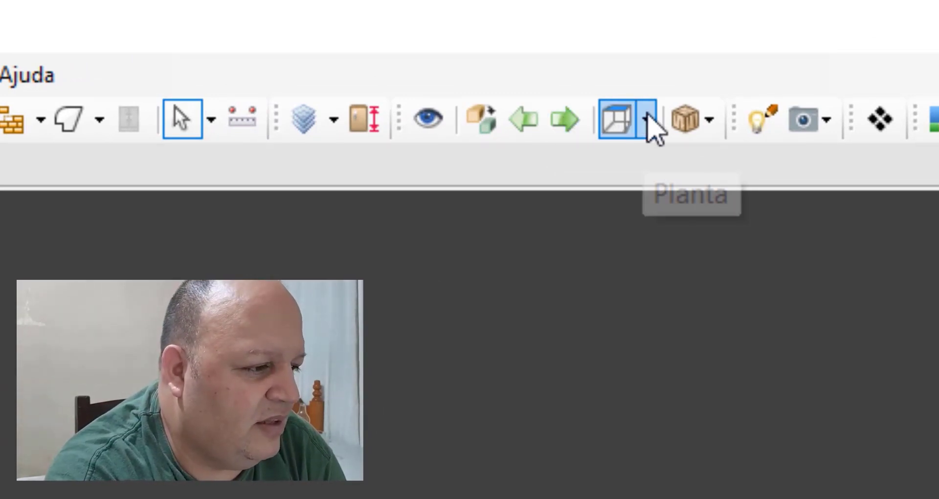
Step: Switch the room to the Planta view
{"action": "left_click", "coordinate": [647, 118]}
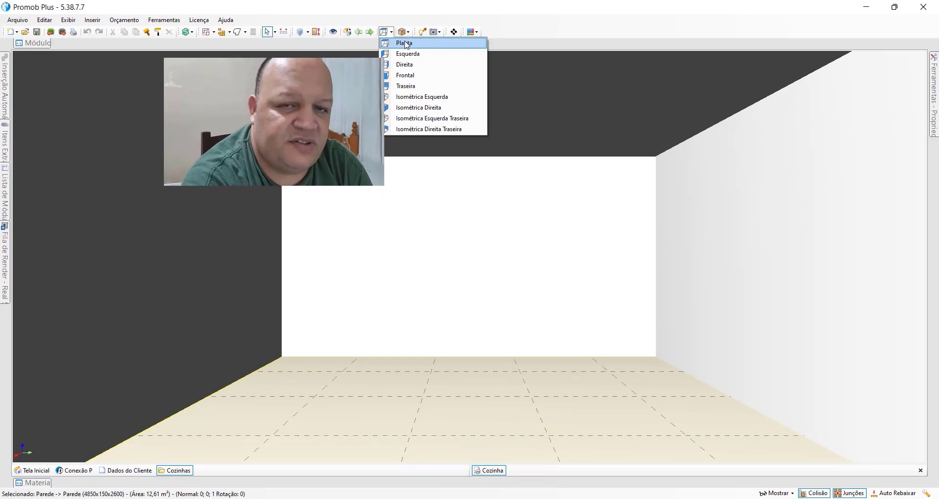
{"action": "left_click", "coordinate": [422, 51]}
{"action": "scroll", "coordinate": [406, 228], "scroll_direction": "down", "scroll_amount": 3}
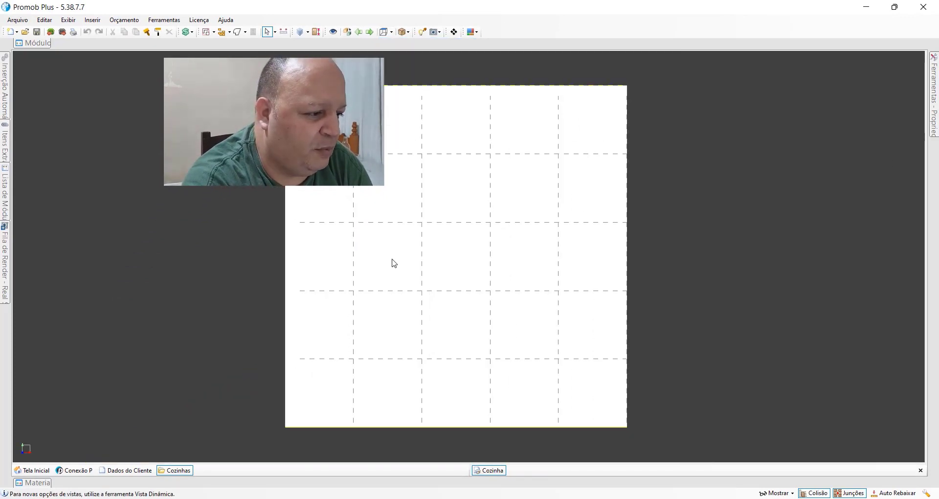
Step: Show the room in the Esquerda, Direita and Frontal views in turn
{"action": "left_click", "coordinate": [392, 33]}
{"action": "left_click", "coordinate": [394, 54]}
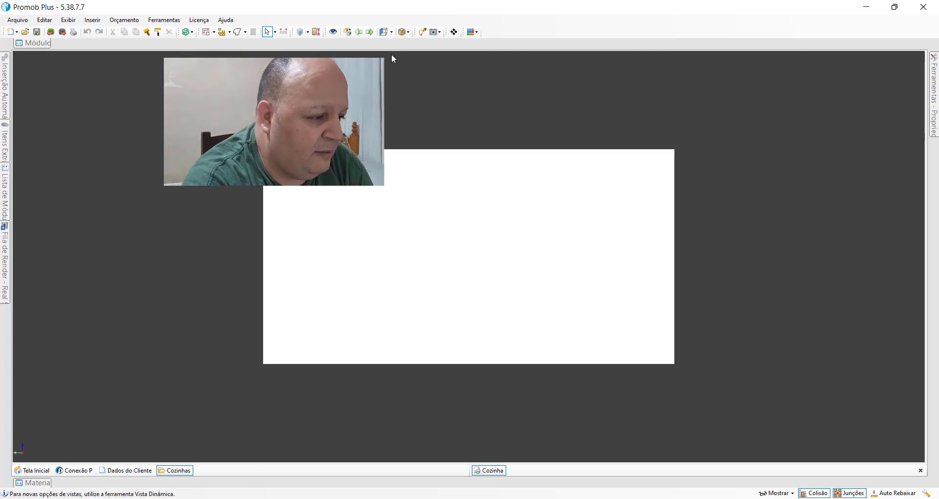
{"action": "left_click", "coordinate": [393, 36]}
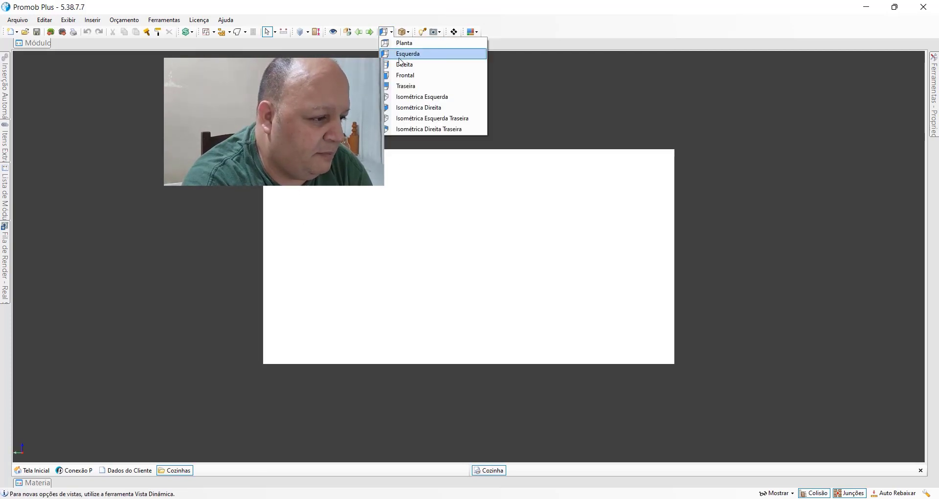
{"action": "left_click", "coordinate": [403, 64]}
{"action": "left_click", "coordinate": [392, 33]}
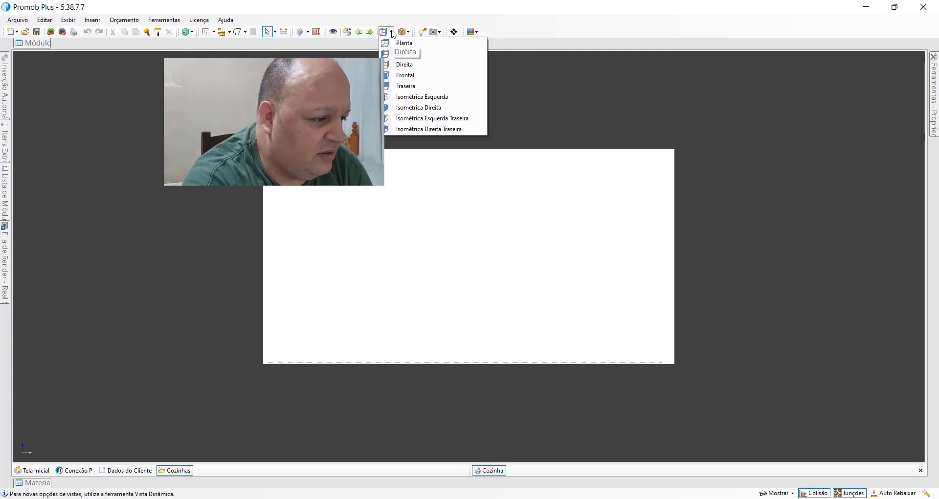
{"action": "left_click", "coordinate": [395, 75]}
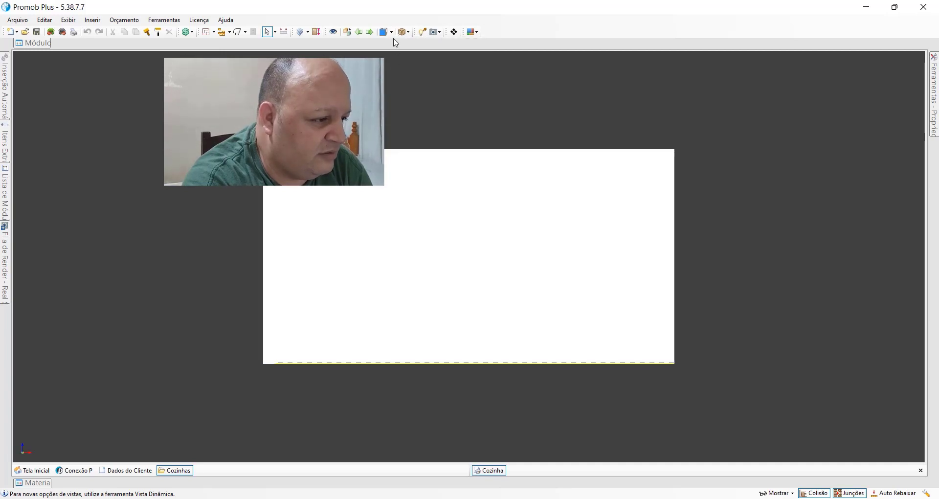
Step: Toggle the projection to perspective, show the Esquerda view, and toggle the projection back to orthogonal
{"action": "left_click", "coordinate": [347, 32]}
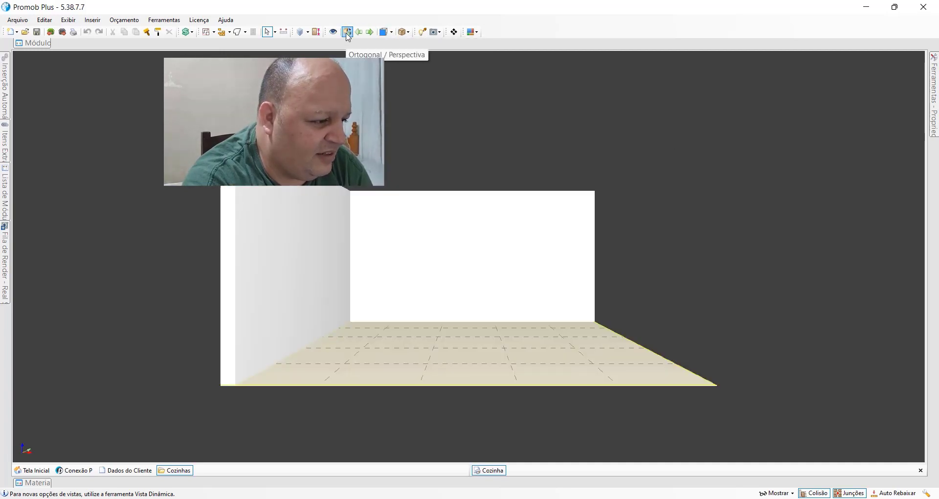
{"action": "left_click", "coordinate": [392, 33]}
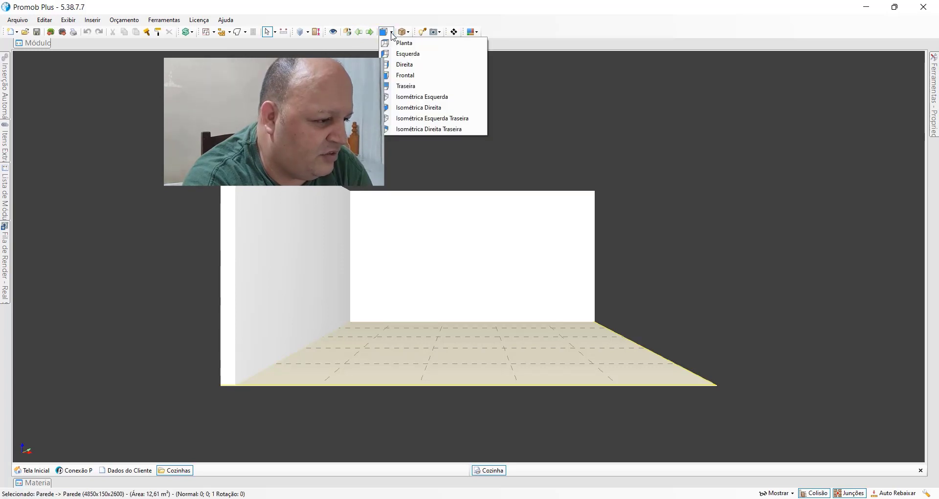
{"action": "left_click", "coordinate": [395, 57]}
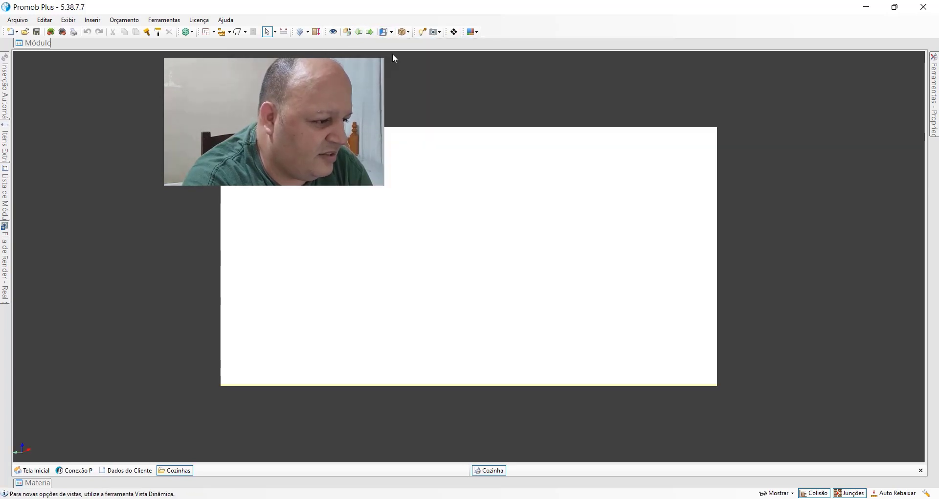
{"action": "left_click", "coordinate": [394, 34]}
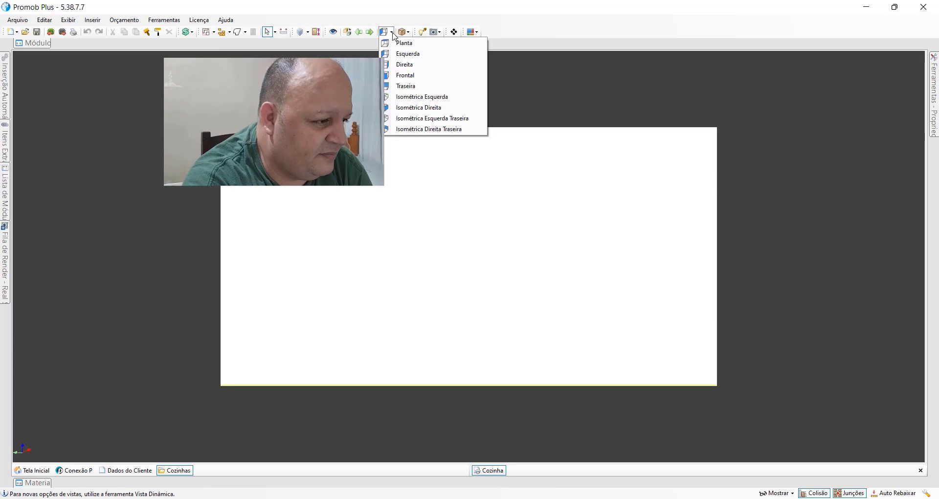
{"action": "left_click", "coordinate": [347, 32]}
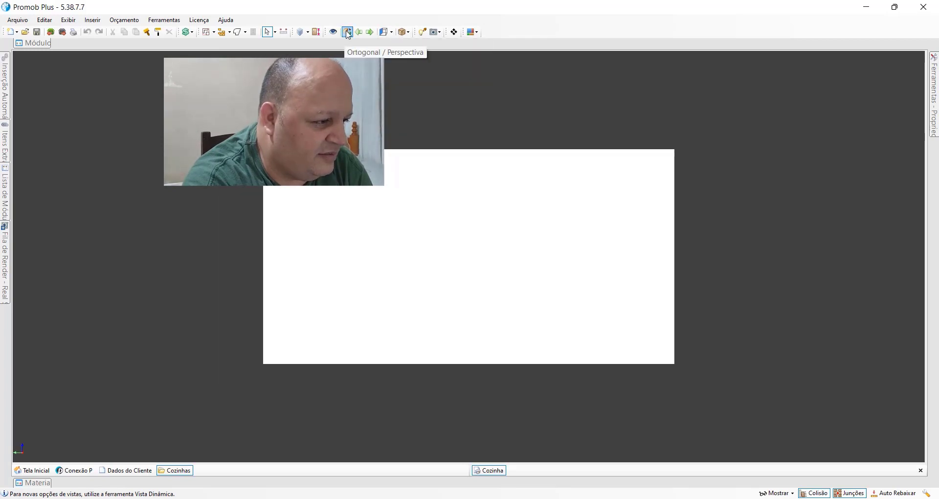
Step: Go through the Direita, Frontal and Traseira views of the room in orthogonal projection
{"action": "left_click", "coordinate": [387, 33]}
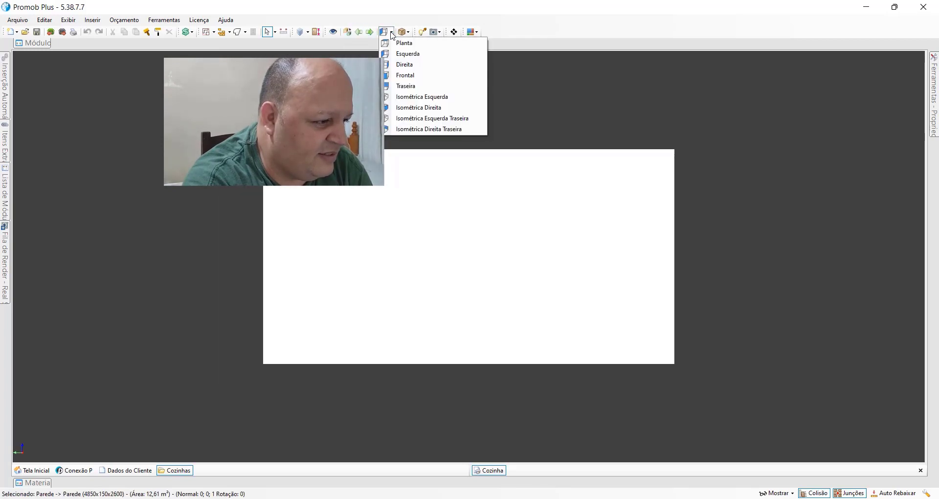
{"action": "left_click", "coordinate": [401, 66]}
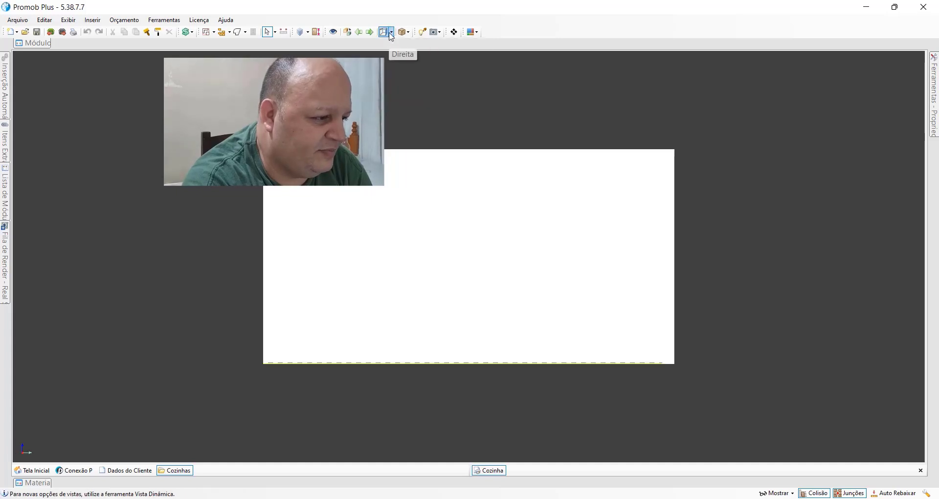
{"action": "left_click", "coordinate": [392, 34]}
{"action": "left_click", "coordinate": [398, 77]}
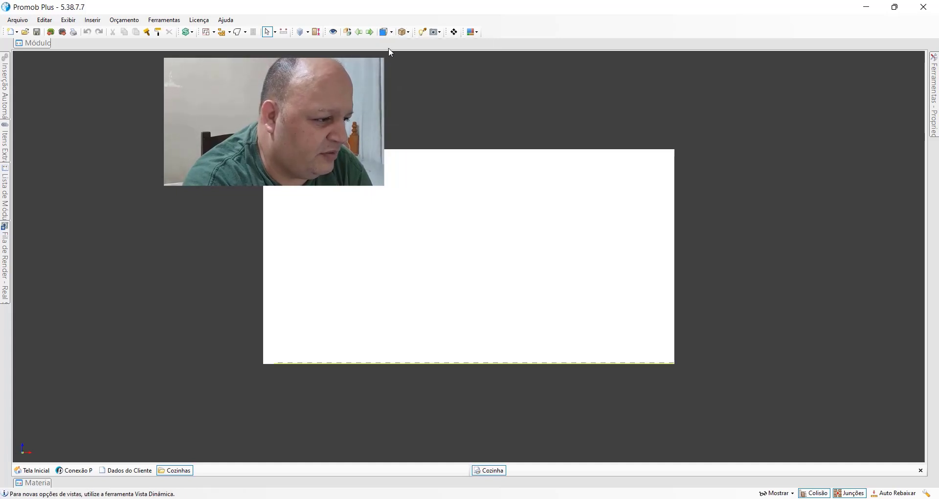
{"action": "left_click", "coordinate": [392, 33]}
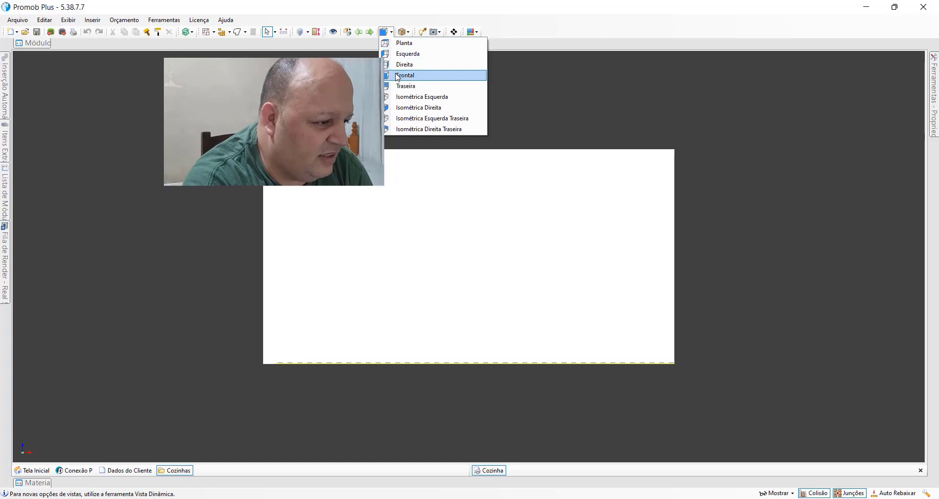
{"action": "left_click", "coordinate": [425, 87]}
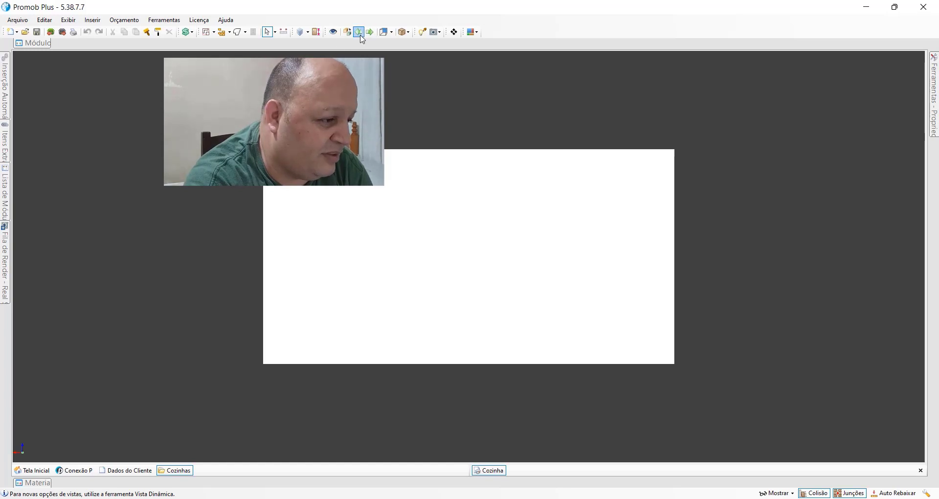
Step: Show the room in the Isométrica Esquerda and Isométrica Direita views
{"action": "left_click", "coordinate": [392, 32]}
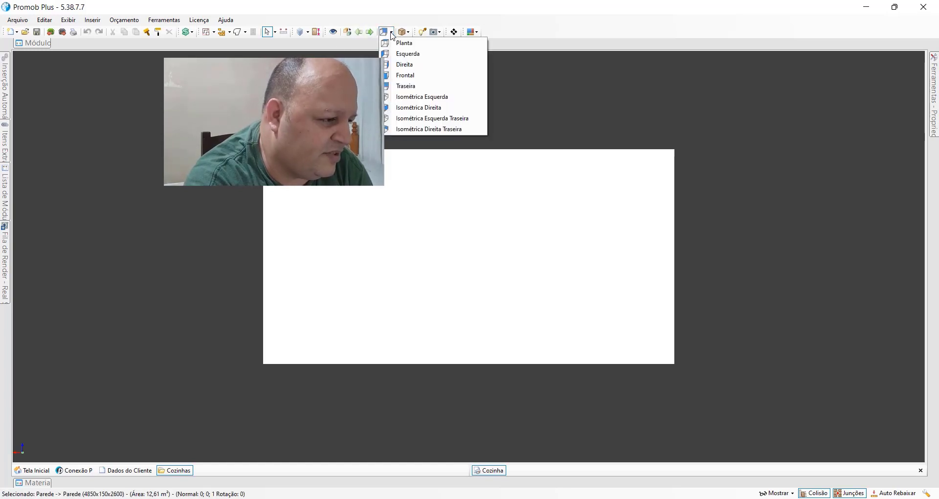
{"action": "left_click", "coordinate": [407, 102]}
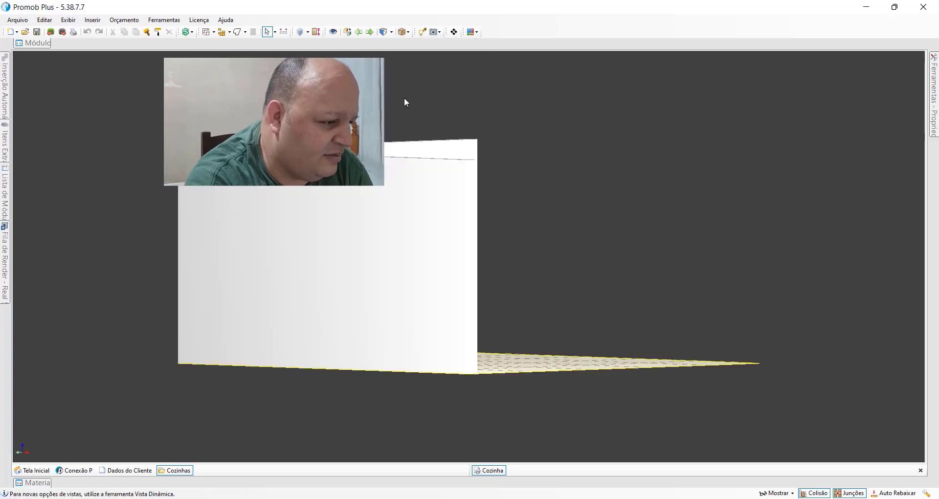
{"action": "left_click", "coordinate": [392, 32]}
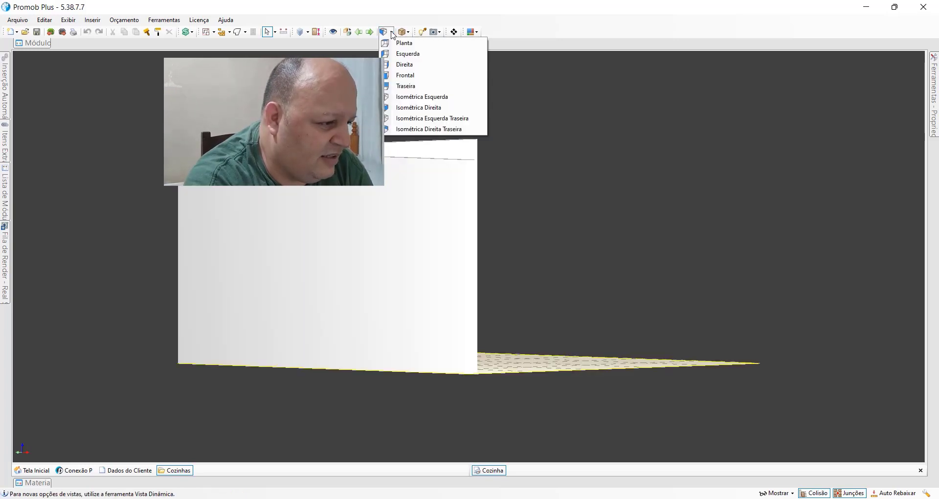
{"action": "left_click", "coordinate": [415, 107]}
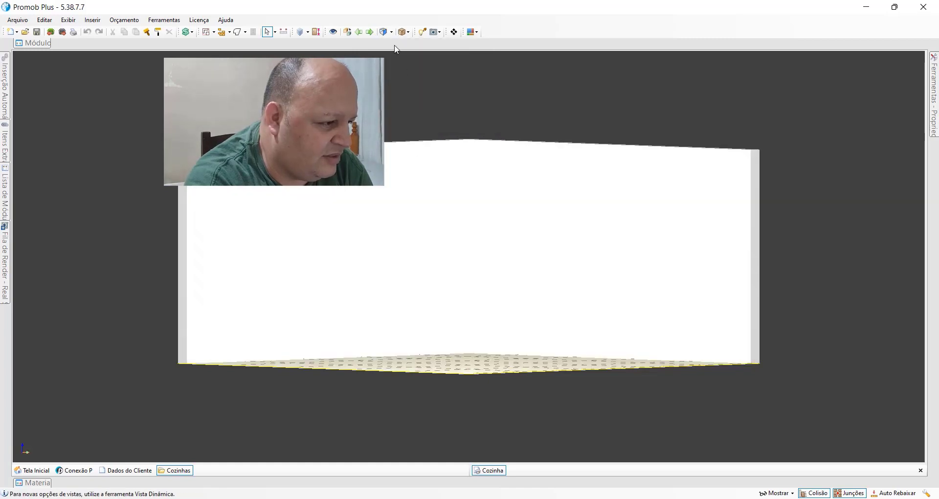
Step: Show the room in the Isométrica Esquerda Traseira and Isométrica Direita Traseira views
{"action": "left_click", "coordinate": [391, 32]}
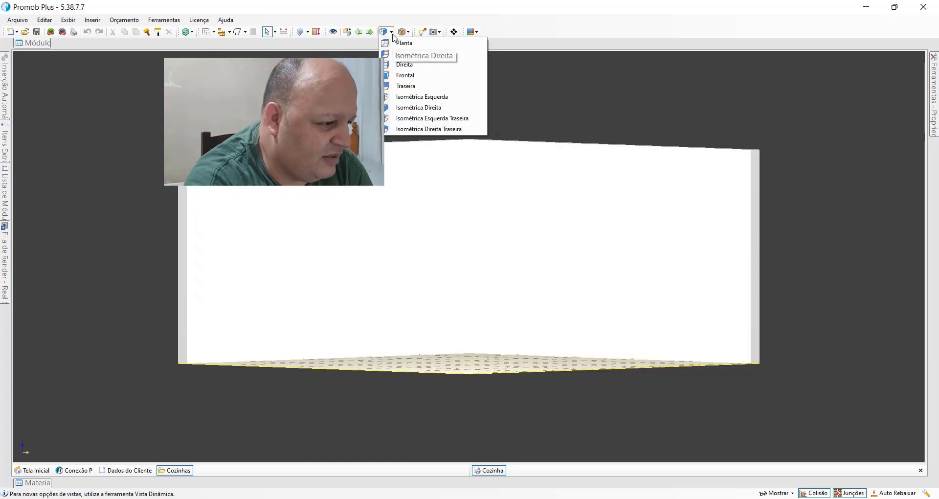
{"action": "left_click", "coordinate": [415, 119]}
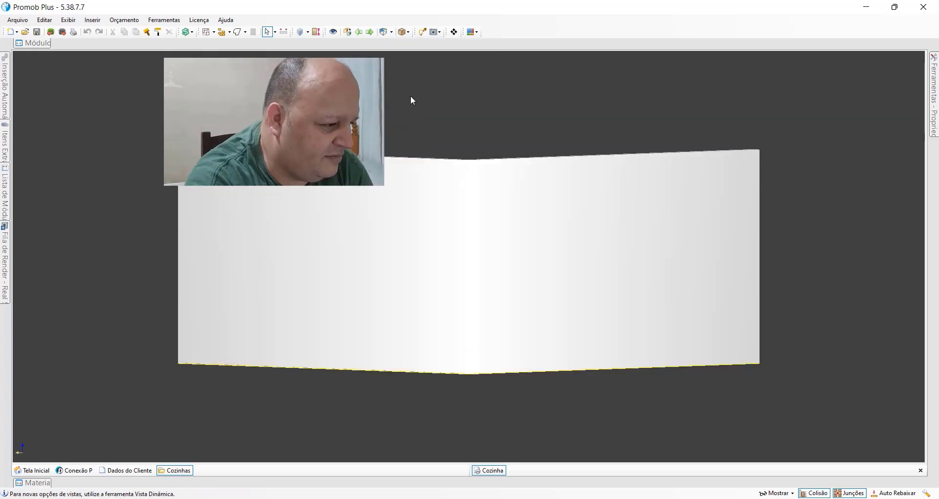
{"action": "left_click", "coordinate": [393, 33]}
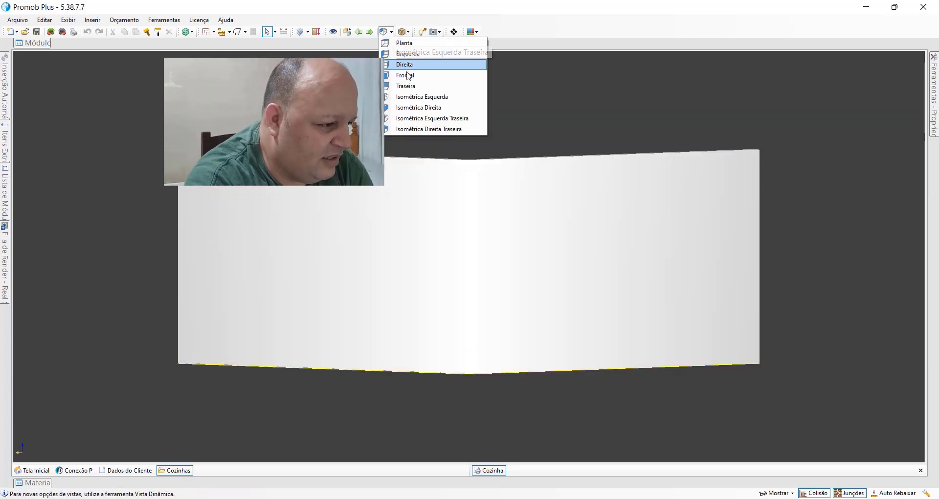
{"action": "left_click", "coordinate": [466, 129]}
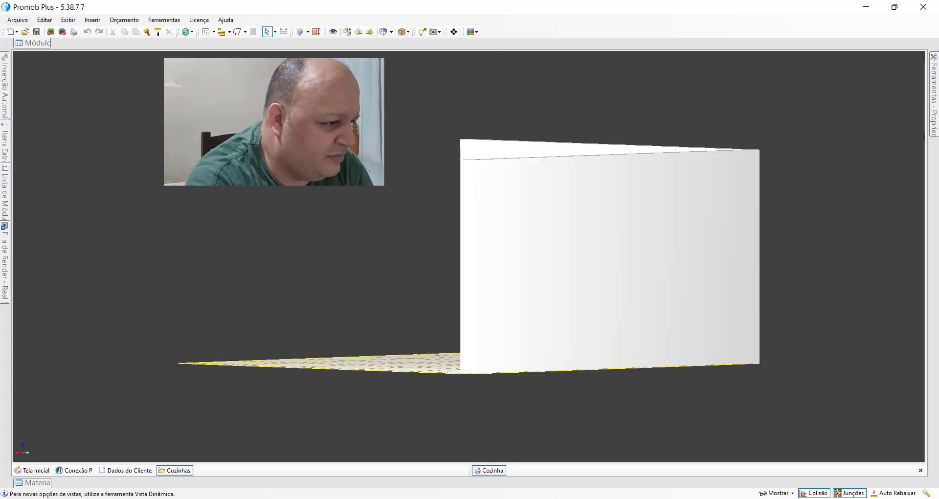
Step: Return the room to perspective facing its inner corner and apply the Texturas com Linhas display style
{"action": "left_click", "coordinate": [348, 33]}
{"action": "middle_click_drag", "start_coordinate": [451, 372], "coordinate": [389, 333]}
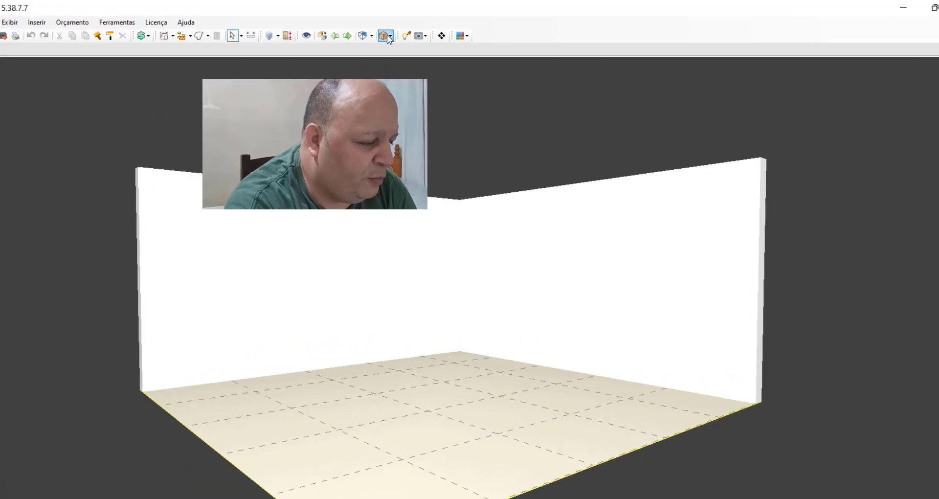
{"action": "left_click", "coordinate": [407, 32]}
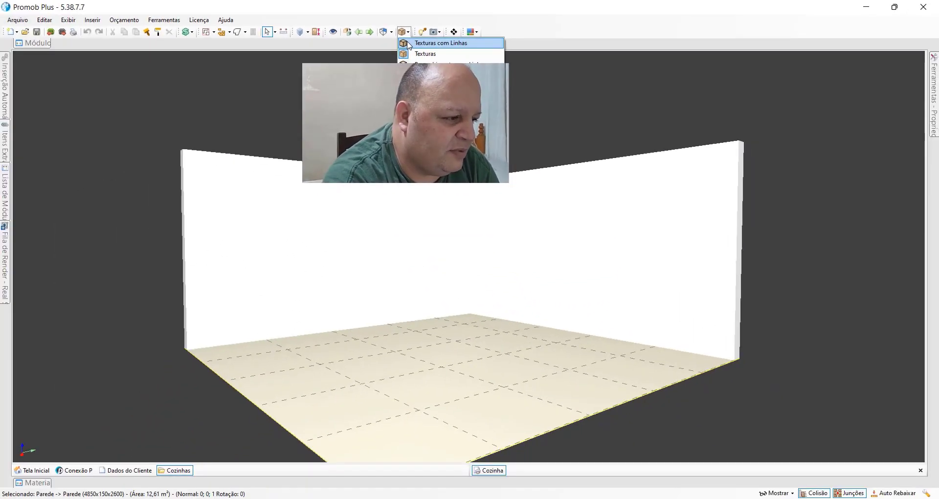
{"action": "left_click", "coordinate": [409, 44]}
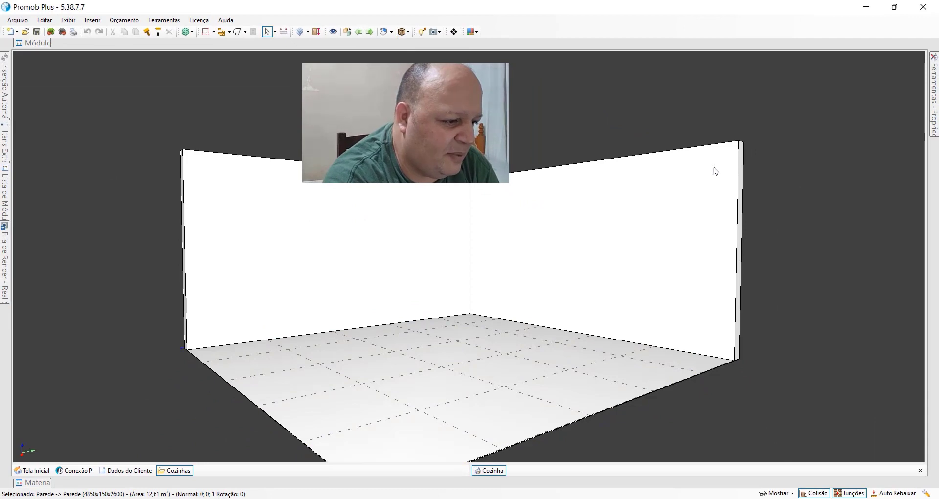
Step: Select the right wall and the left wall in turn, and set the display style to Texturas
{"action": "left_click", "coordinate": [733, 278]}
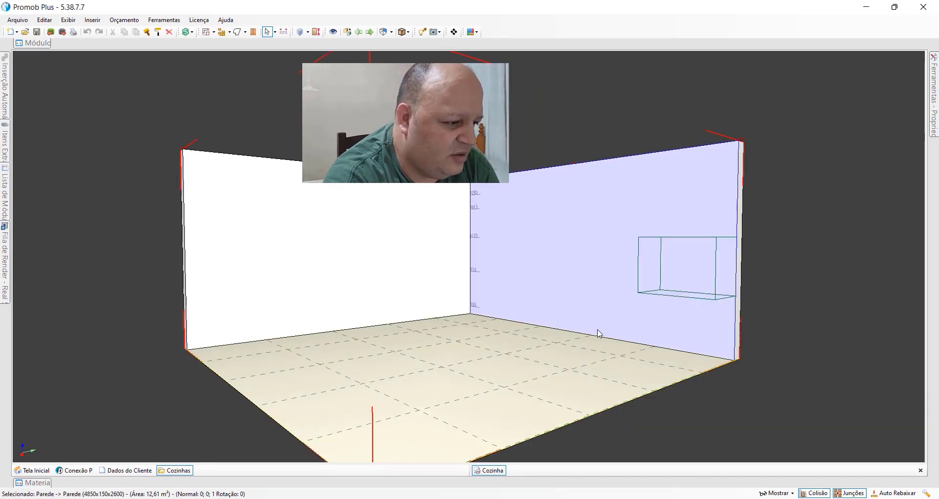
{"action": "left_click", "coordinate": [284, 237]}
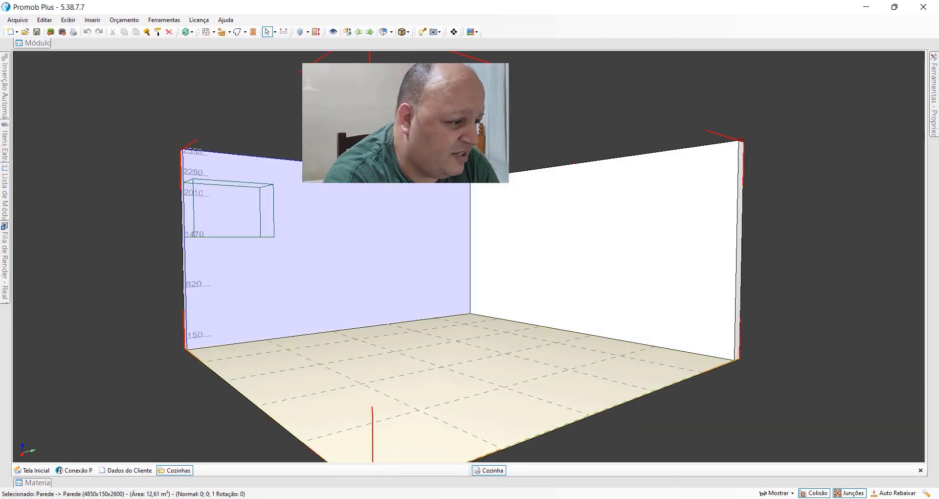
{"action": "left_click", "coordinate": [409, 33]}
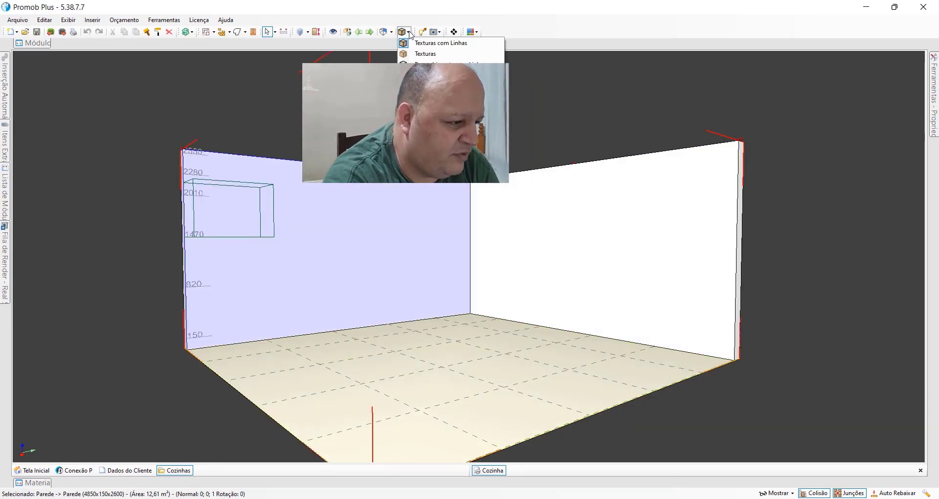
{"action": "left_click", "coordinate": [413, 54]}
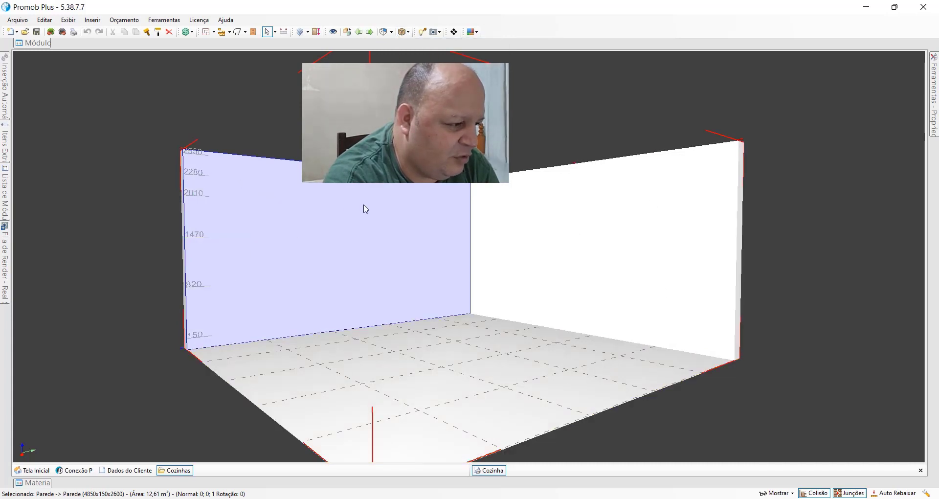
Step: Change the room's display style to untextured fill with edge lines, and after viewing the walls, to untextured fill without lines
{"action": "left_click", "coordinate": [407, 32]}
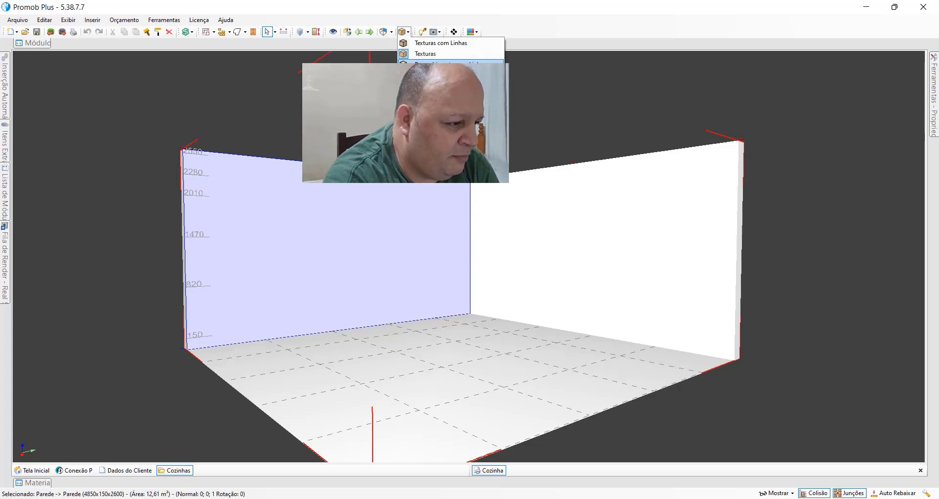
{"action": "left_click", "coordinate": [431, 65]}
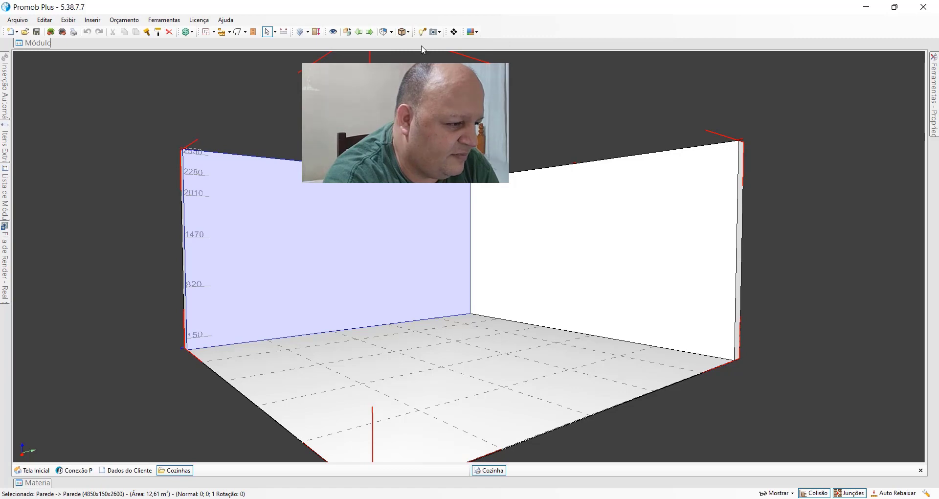
{"action": "middle_click_drag", "start_coordinate": [442, 308], "coordinate": [371, 292]}
{"action": "middle_click_drag", "start_coordinate": [529, 340], "coordinate": [520, 260]}
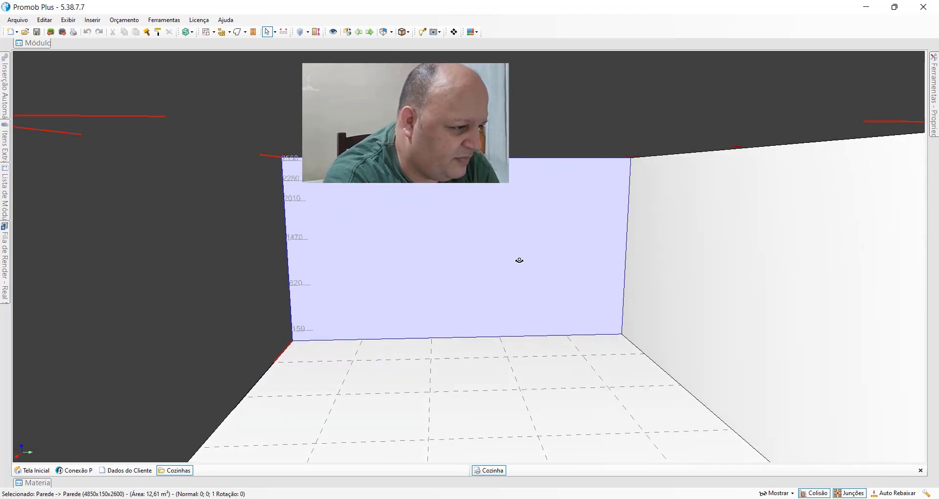
{"action": "left_click", "coordinate": [408, 33]}
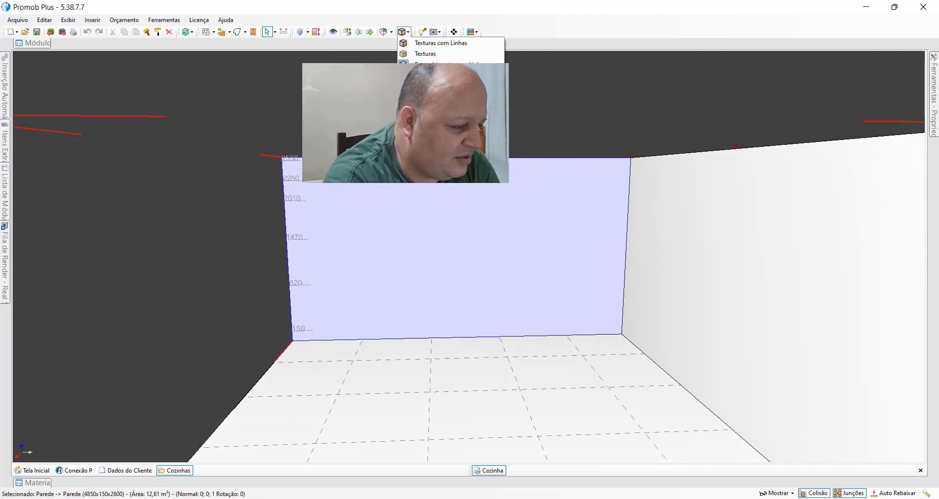
{"action": "left_click", "coordinate": [431, 64]}
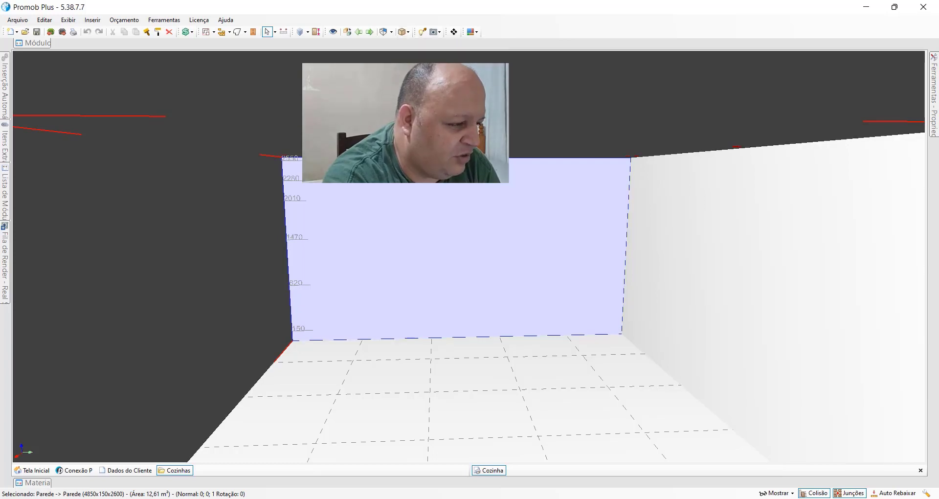
Step: View the room from above in the unfilled display style with hidden lines removed, and in full wireframe
{"action": "left_click", "coordinate": [408, 33]}
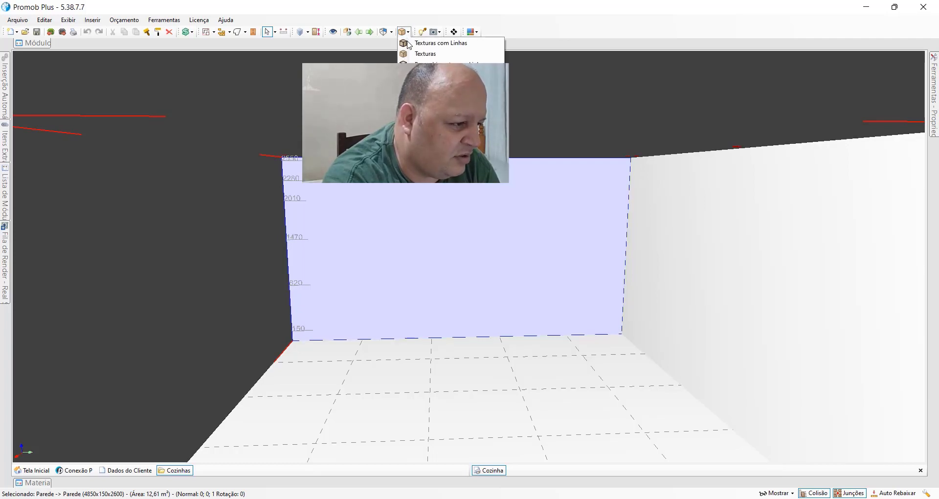
{"action": "left_click", "coordinate": [430, 85]}
{"action": "right_click_drag", "start_coordinate": [523, 220], "coordinate": [430, 289]}
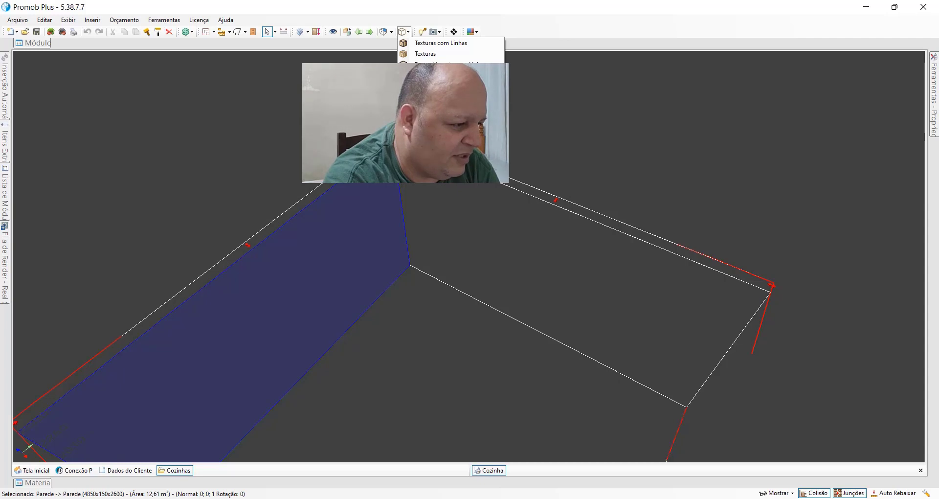
{"action": "left_click", "coordinate": [438, 86]}
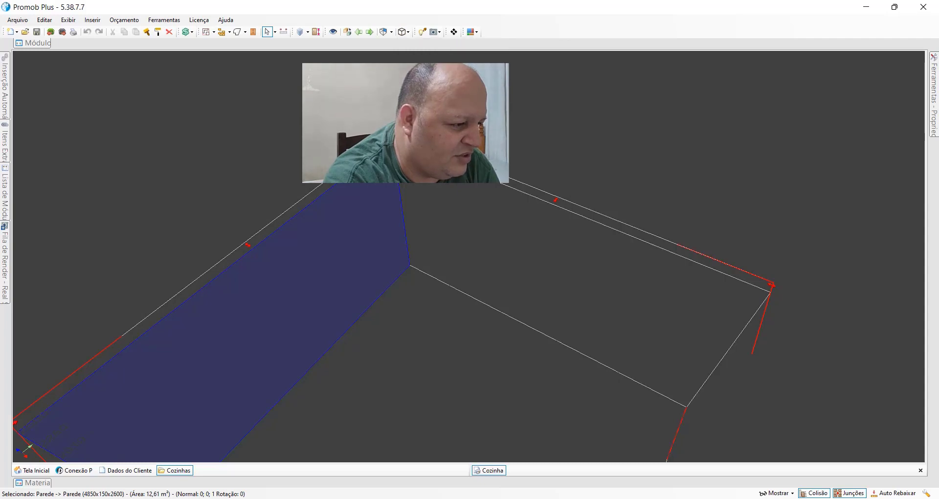
{"action": "left_click", "coordinate": [404, 31]}
{"action": "left_click", "coordinate": [433, 97]}
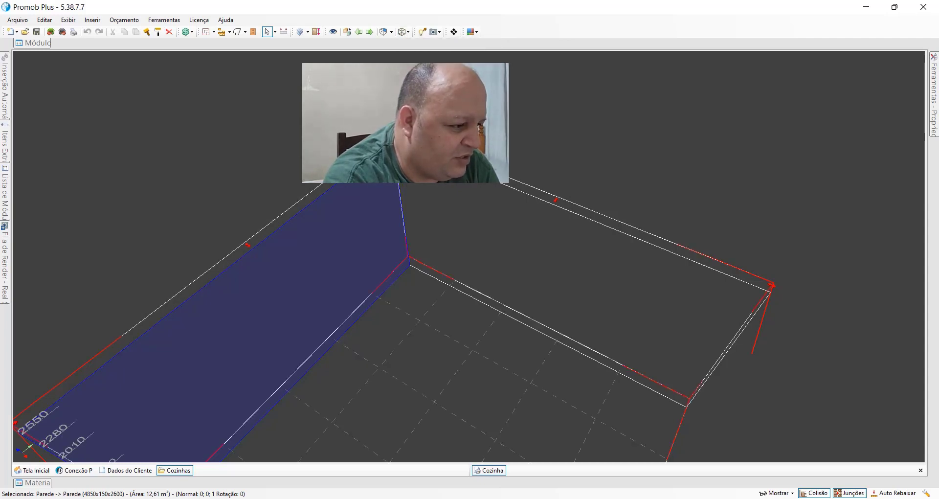
Step: Change the room's display to wireframe with coloured lines, and to the shaded presentation style to view its walls
{"action": "left_click", "coordinate": [404, 32]}
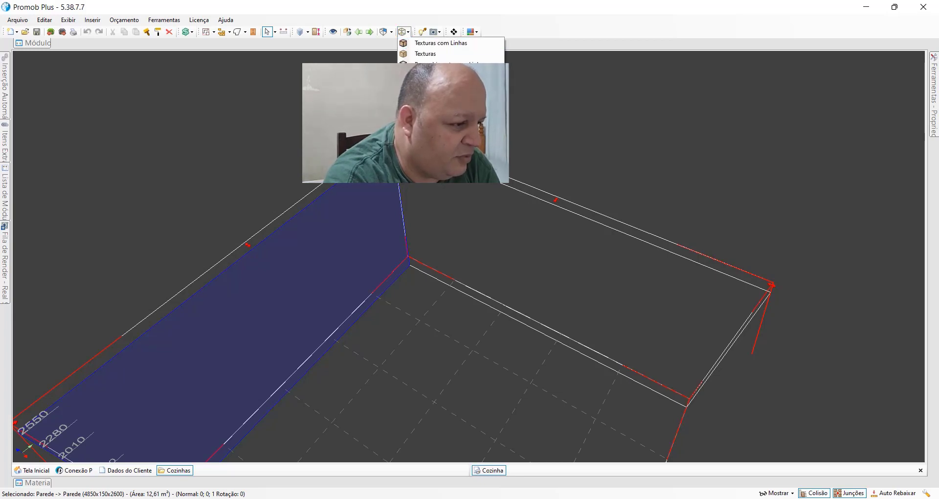
{"action": "left_click", "coordinate": [433, 108]}
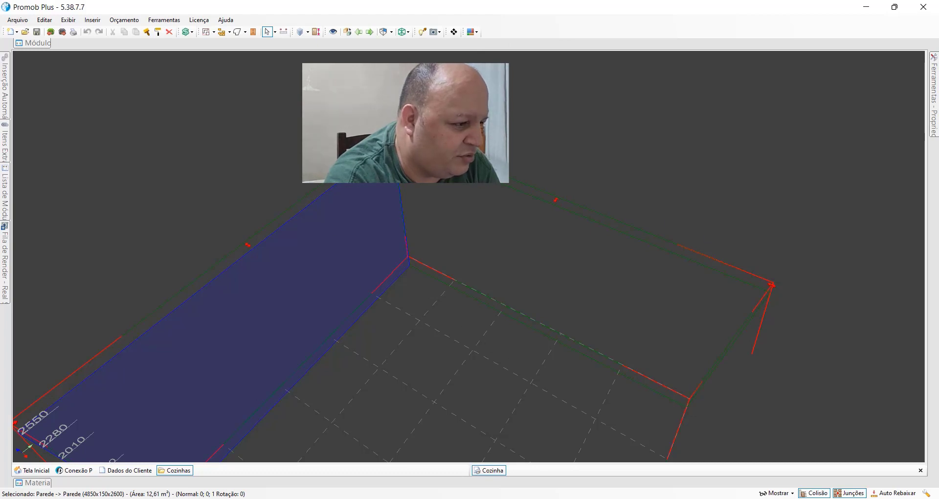
{"action": "left_click", "coordinate": [404, 31]}
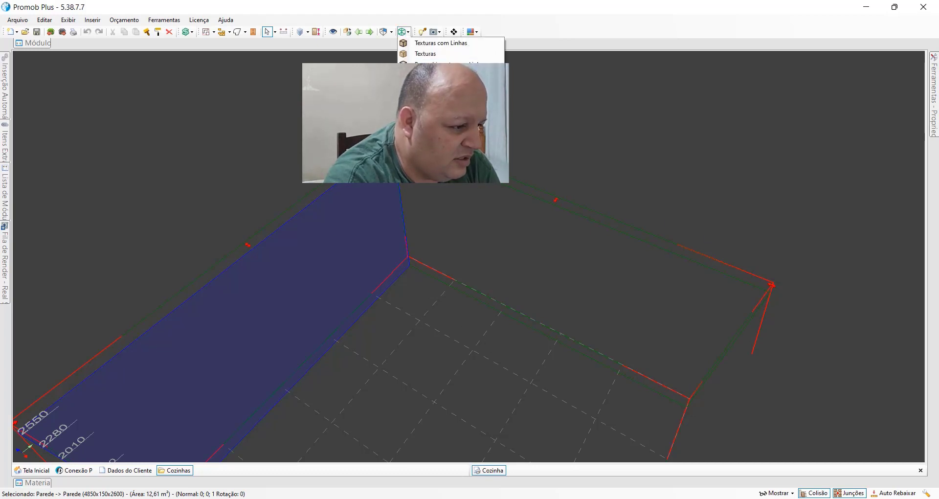
{"action": "left_click", "coordinate": [433, 108]}
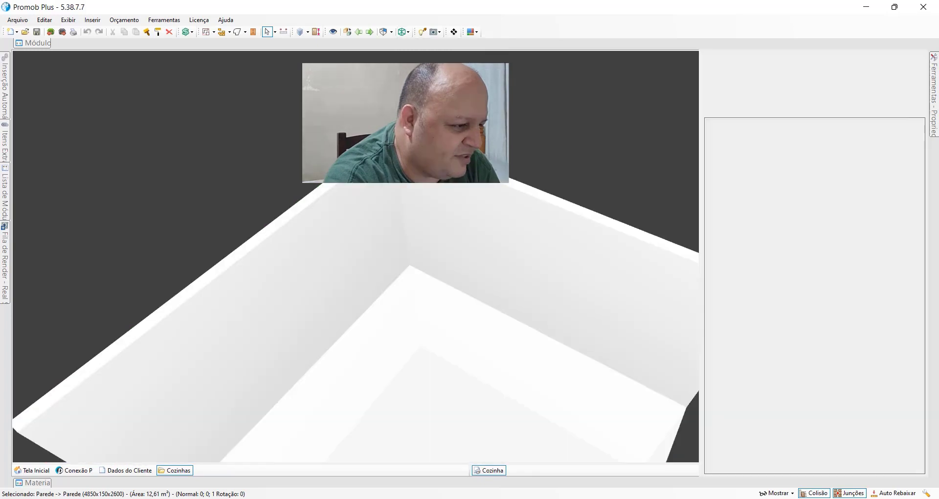
{"action": "middle_click_drag", "start_coordinate": [482, 322], "coordinate": [491, 263]}
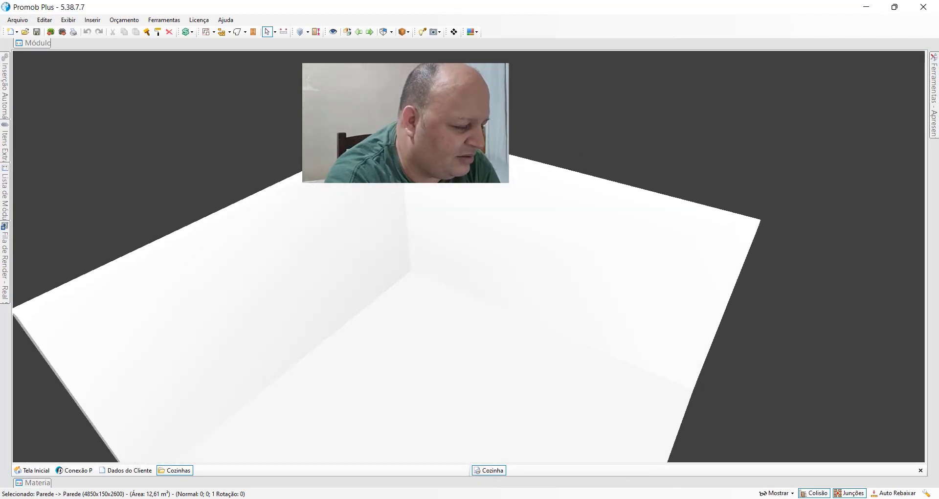
Step: Look at the Modo Preenchimento Atual and Modo de Apresentação options and restore the Texturas com Linhas display style
{"action": "left_click", "coordinate": [405, 31]}
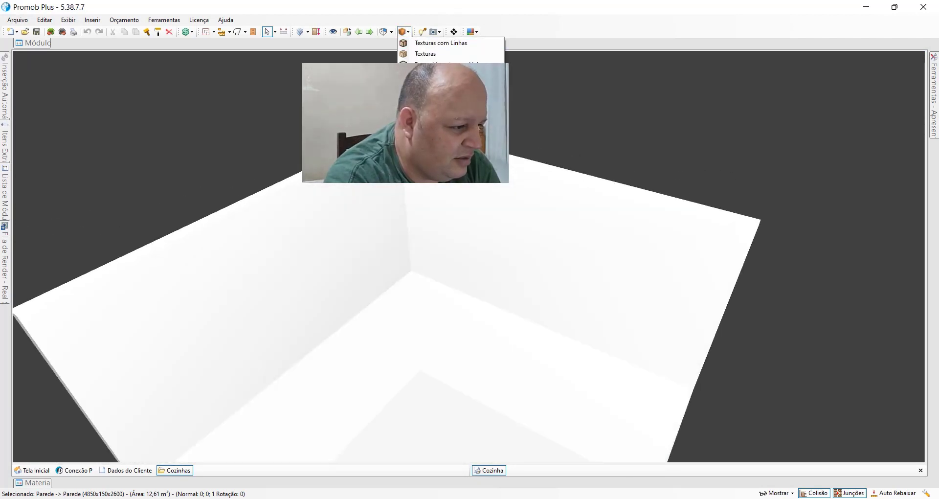
{"action": "mouse_move", "coordinate": [443, 147]}
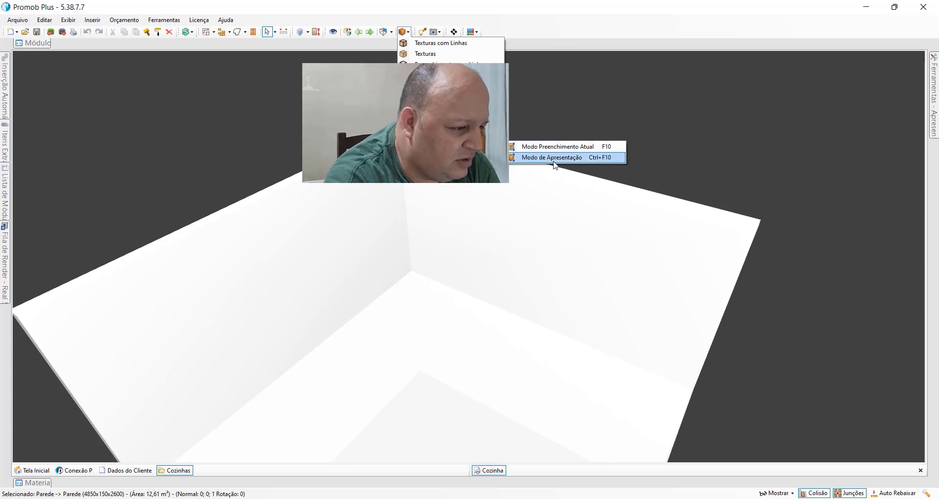
{"action": "left_click", "coordinate": [508, 158]}
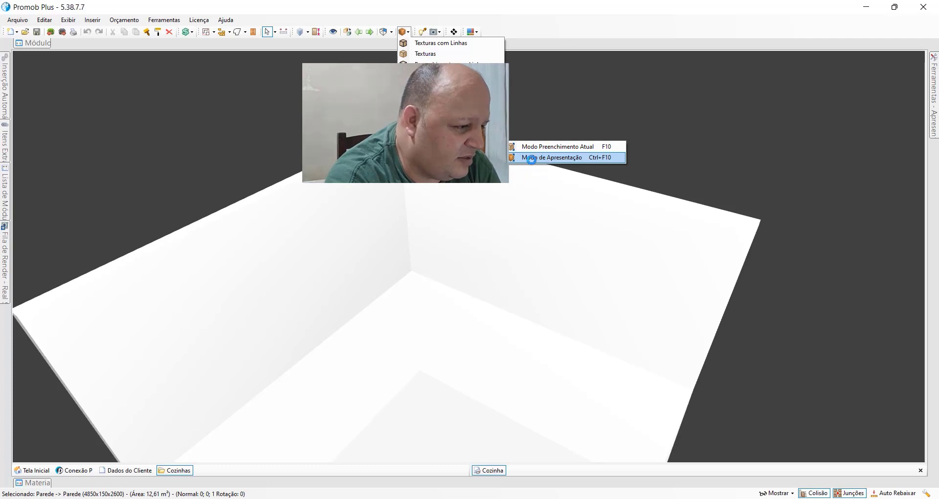
{"action": "left_click", "coordinate": [441, 44]}
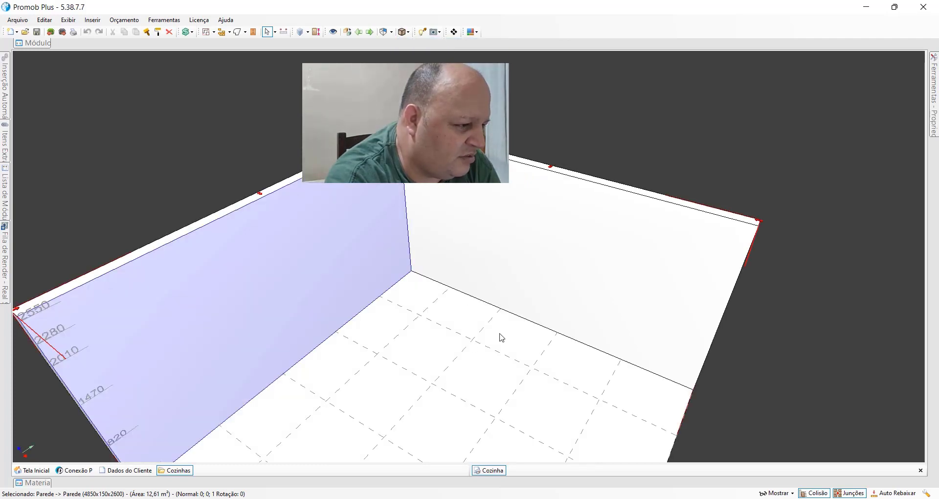
Step: Open the Módulos library and turn off its Auto Hide so it stays displayed above the room
{"action": "middle_click_drag", "start_coordinate": [505, 381], "coordinate": [419, 201]}
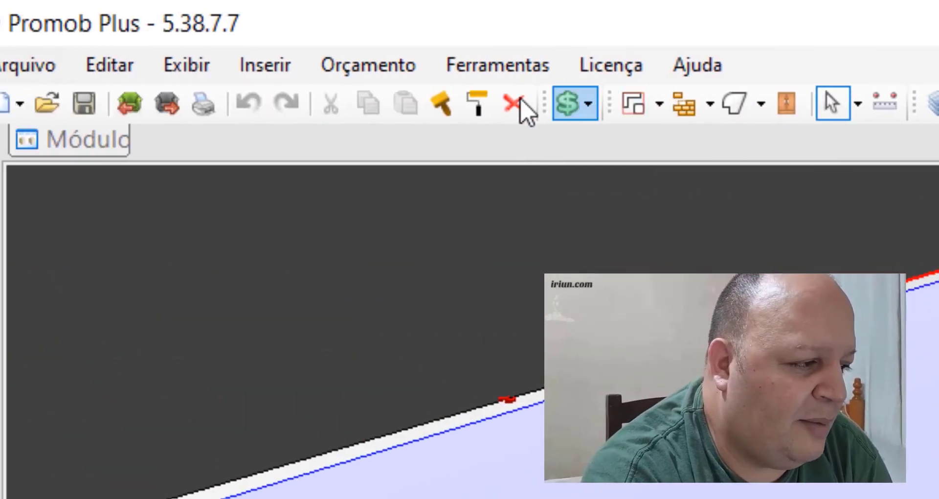
{"action": "left_click", "coordinate": [107, 148]}
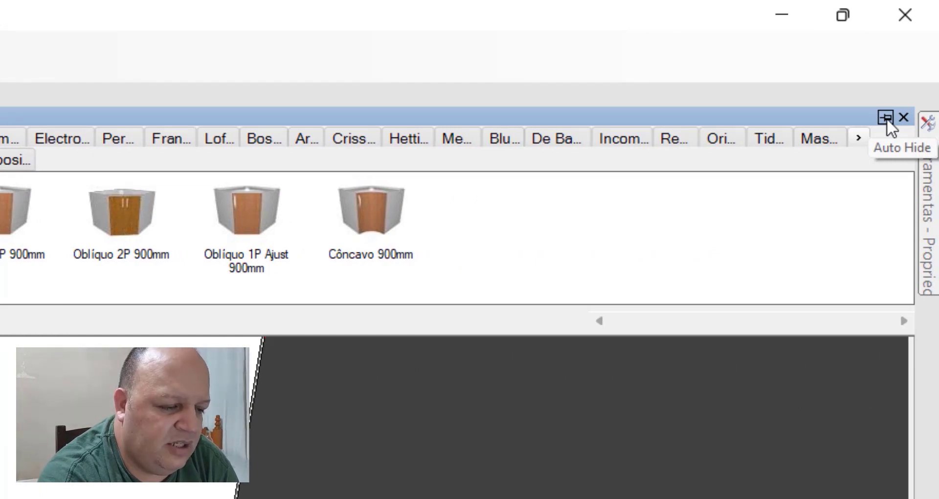
{"action": "left_click", "coordinate": [888, 118]}
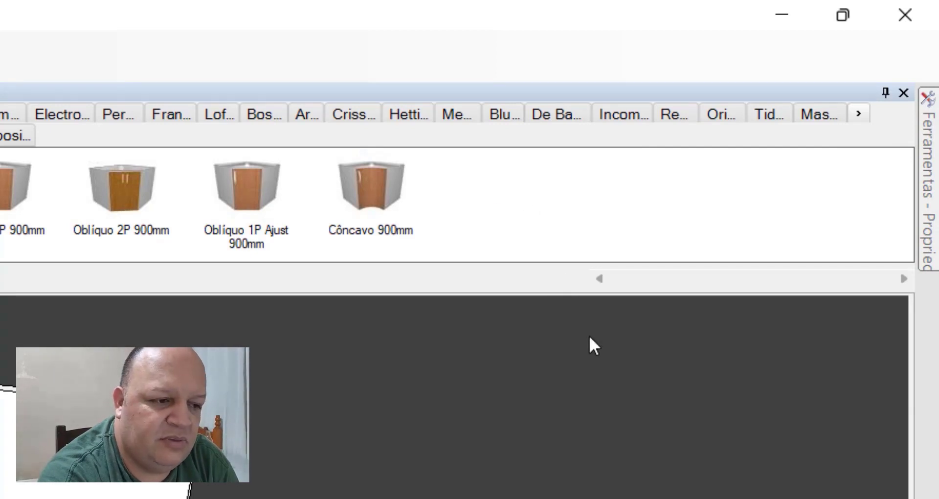
Step: Examine the selected wall's Propriedades, covering its Parede dimensions and its Materiais texture settings
{"action": "left_click", "coordinate": [928, 118]}
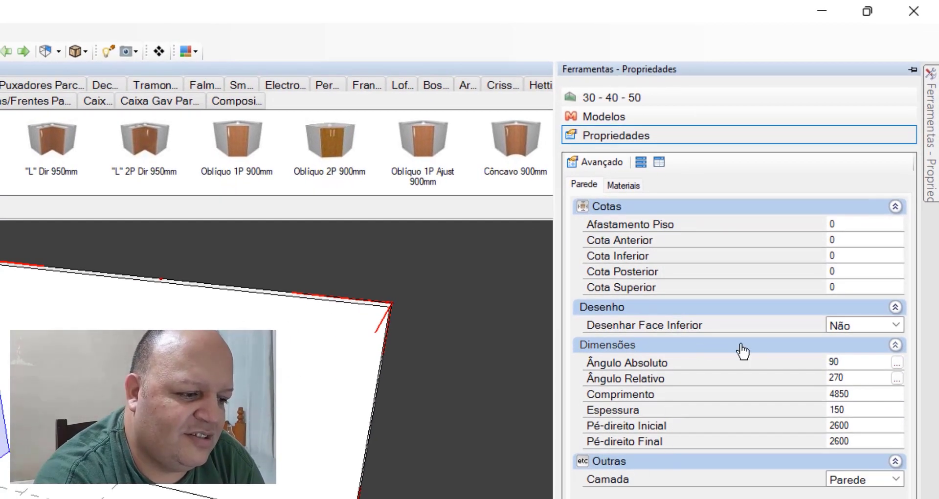
{"action": "left_click", "coordinate": [633, 189]}
{"action": "scroll", "coordinate": [593, 325], "scroll_direction": "down", "scroll_amount": 1}
{"action": "scroll", "coordinate": [713, 294], "scroll_direction": "up", "scroll_amount": 2}
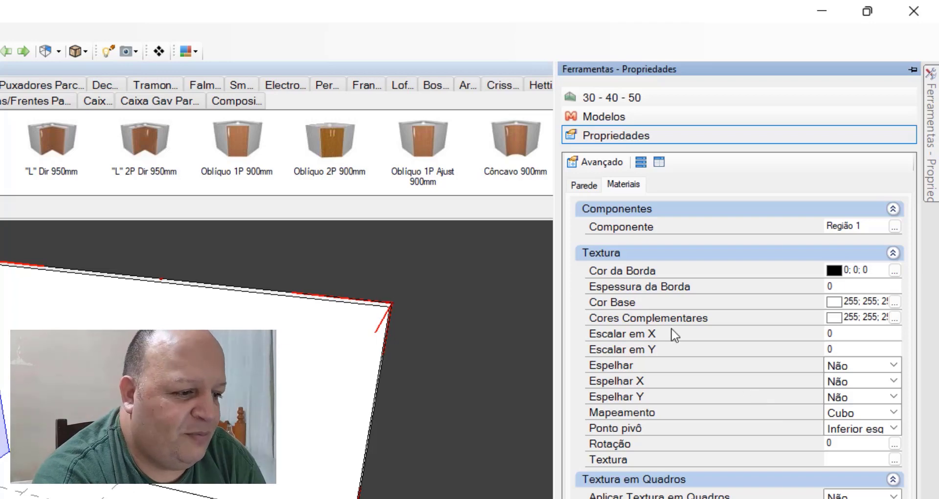
Step: Examine the contents of Inserção Automática, Itens Extras, Lista de Módulos and Fila de Render in turn
{"action": "mouse_move", "coordinate": [8, 40]}
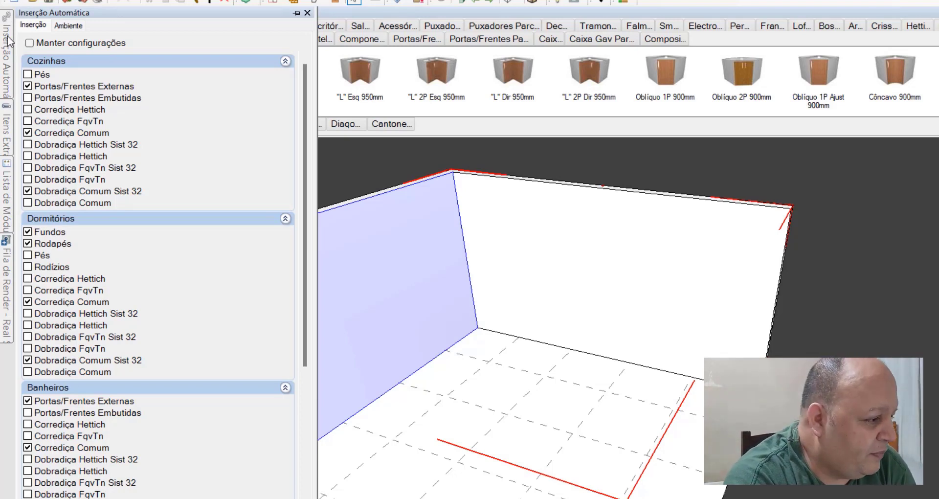
{"action": "mouse_move", "coordinate": [5, 141]}
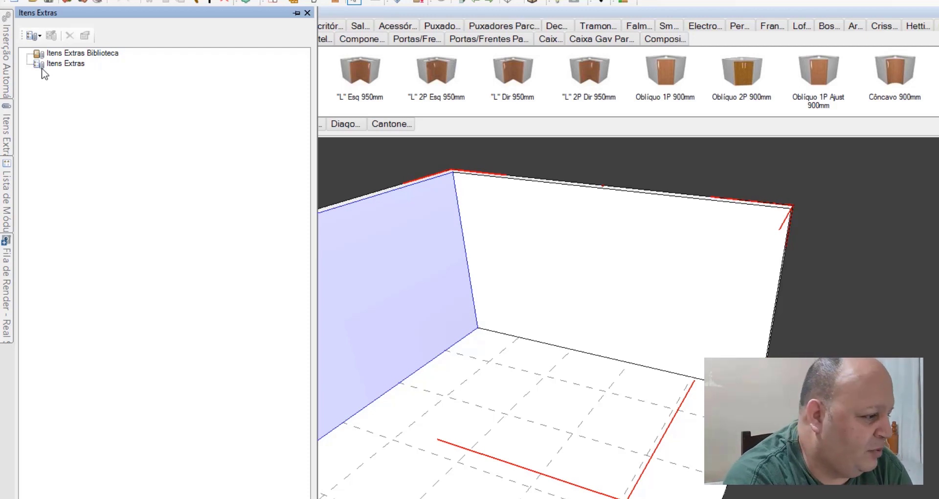
{"action": "mouse_move", "coordinate": [8, 207]}
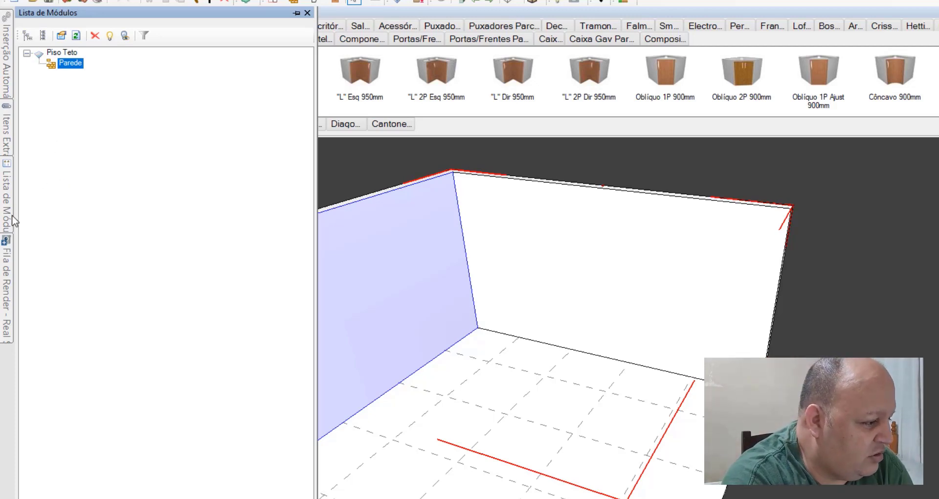
{"action": "left_click", "coordinate": [2, 288]}
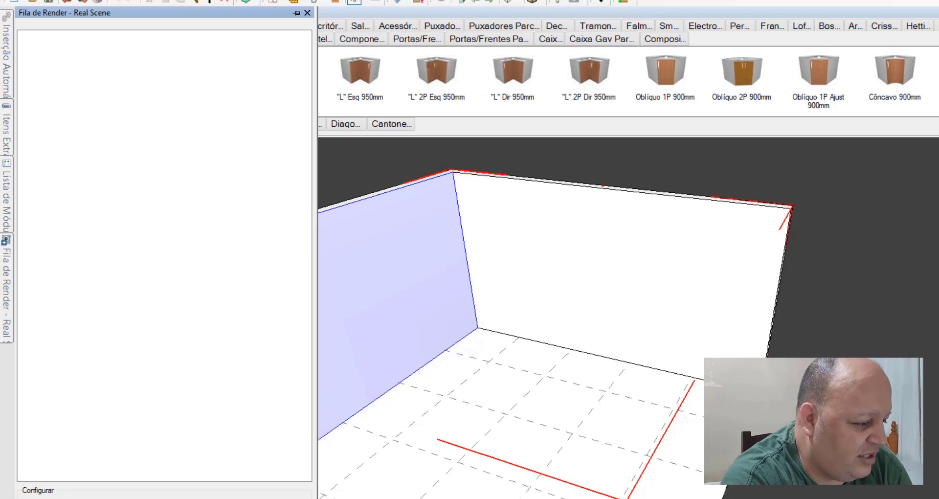
Step: Select the floor and the left wall in turn, and inspect the whole room from above
{"action": "left_click", "coordinate": [386, 426]}
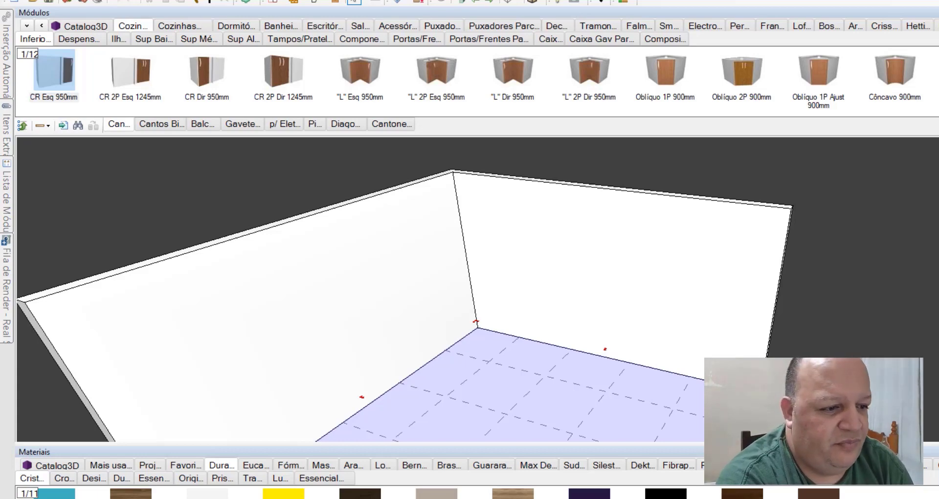
{"action": "middle_click_drag", "start_coordinate": [403, 365], "coordinate": [372, 386]}
{"action": "middle_click_drag", "start_coordinate": [490, 492], "coordinate": [654, 409]}
{"action": "scroll", "coordinate": [455, 474], "scroll_direction": "down", "scroll_amount": 2}
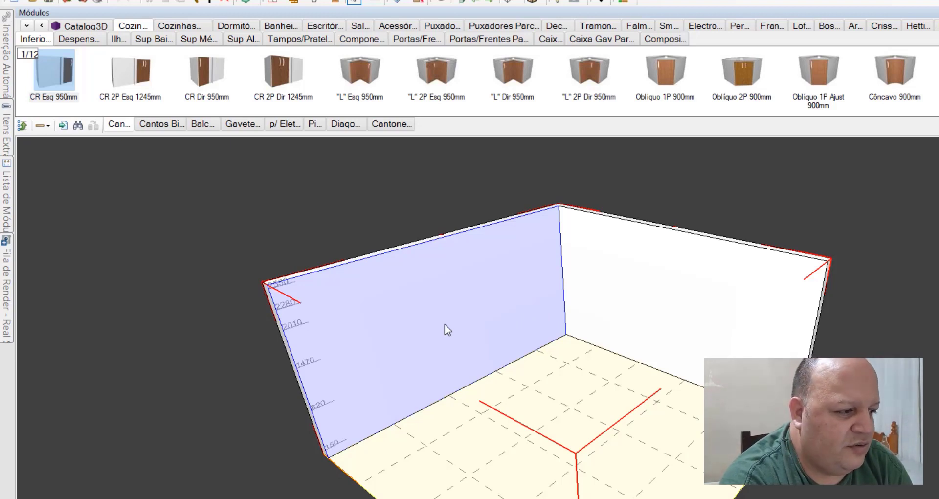
{"action": "middle_click_drag", "start_coordinate": [562, 375], "coordinate": [656, 370]}
{"action": "middle_click_drag", "start_coordinate": [629, 433], "coordinate": [577, 349], "text": "shift"}
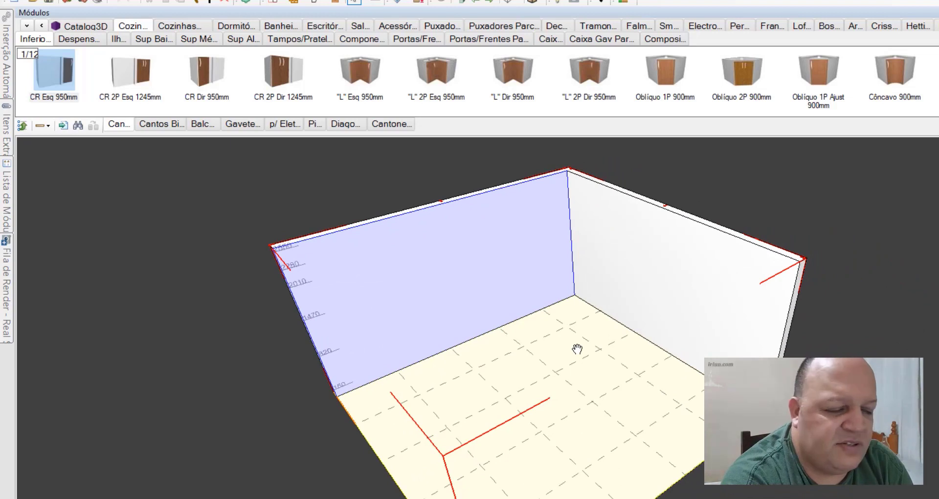